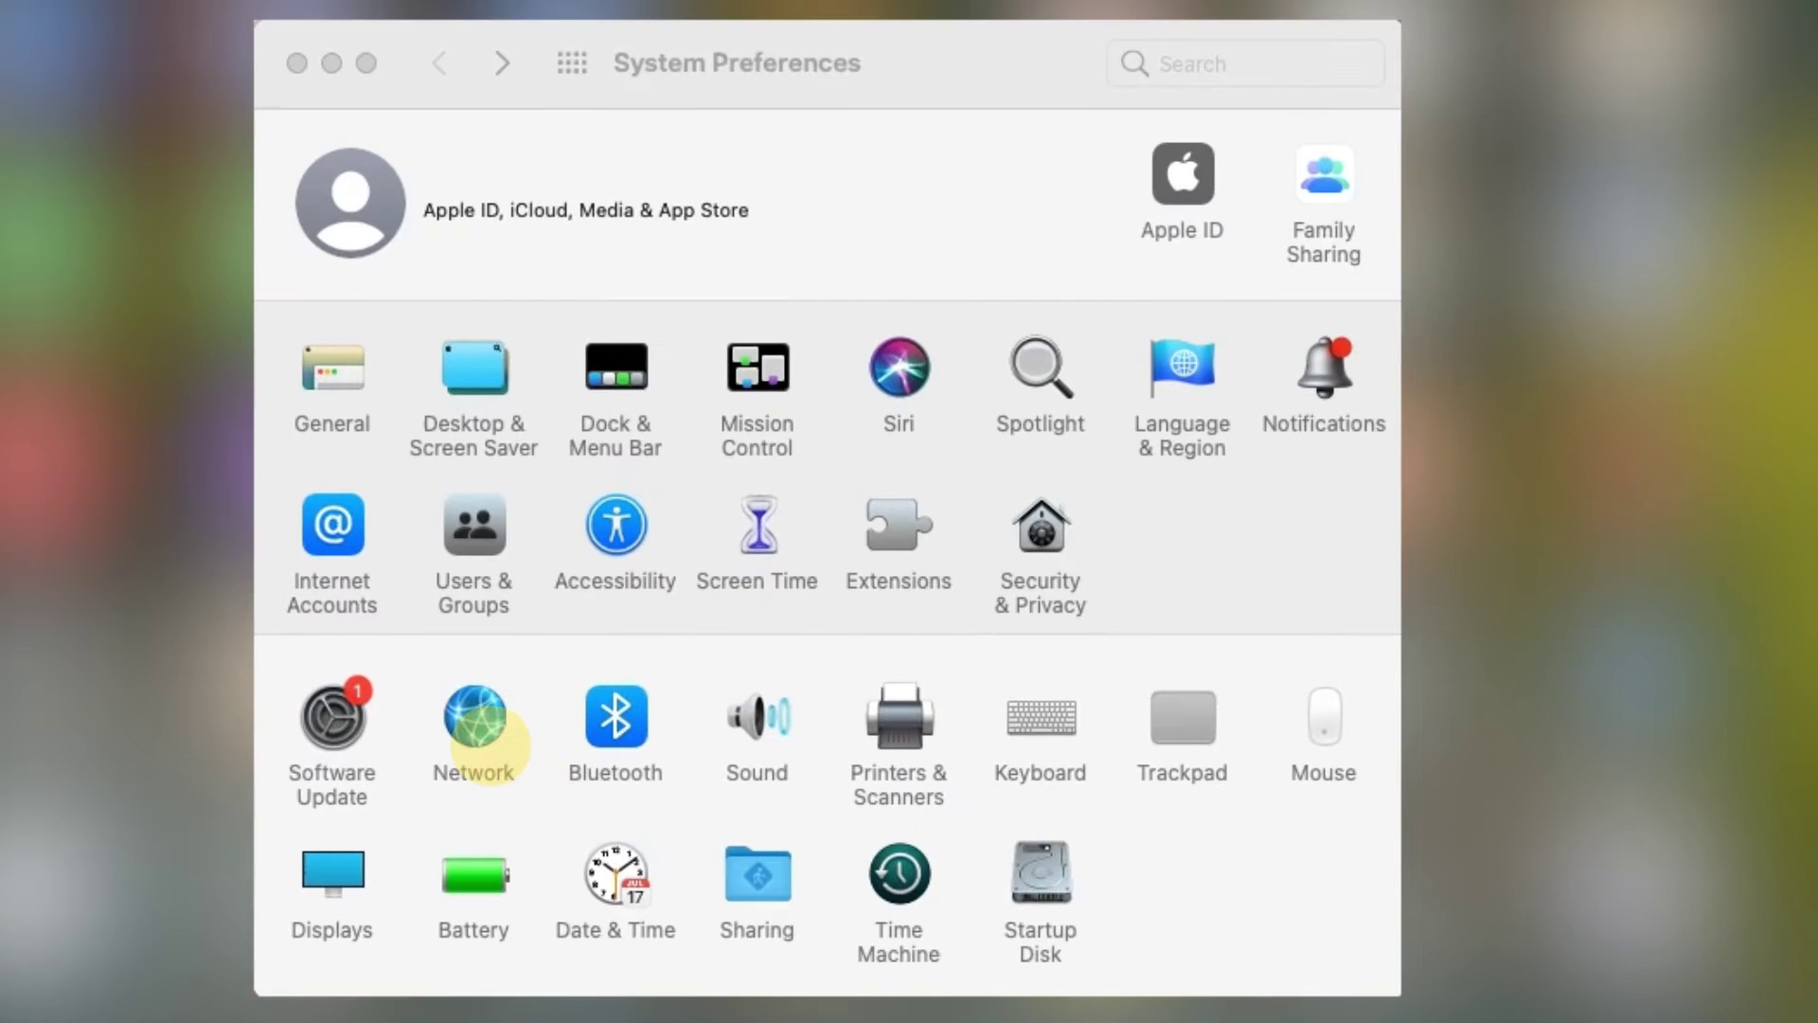
Find the router address: 192.168.50.1 in Network TCP/IP, gateway 192.168.1.1 via ipconfig.
click(442, 668)
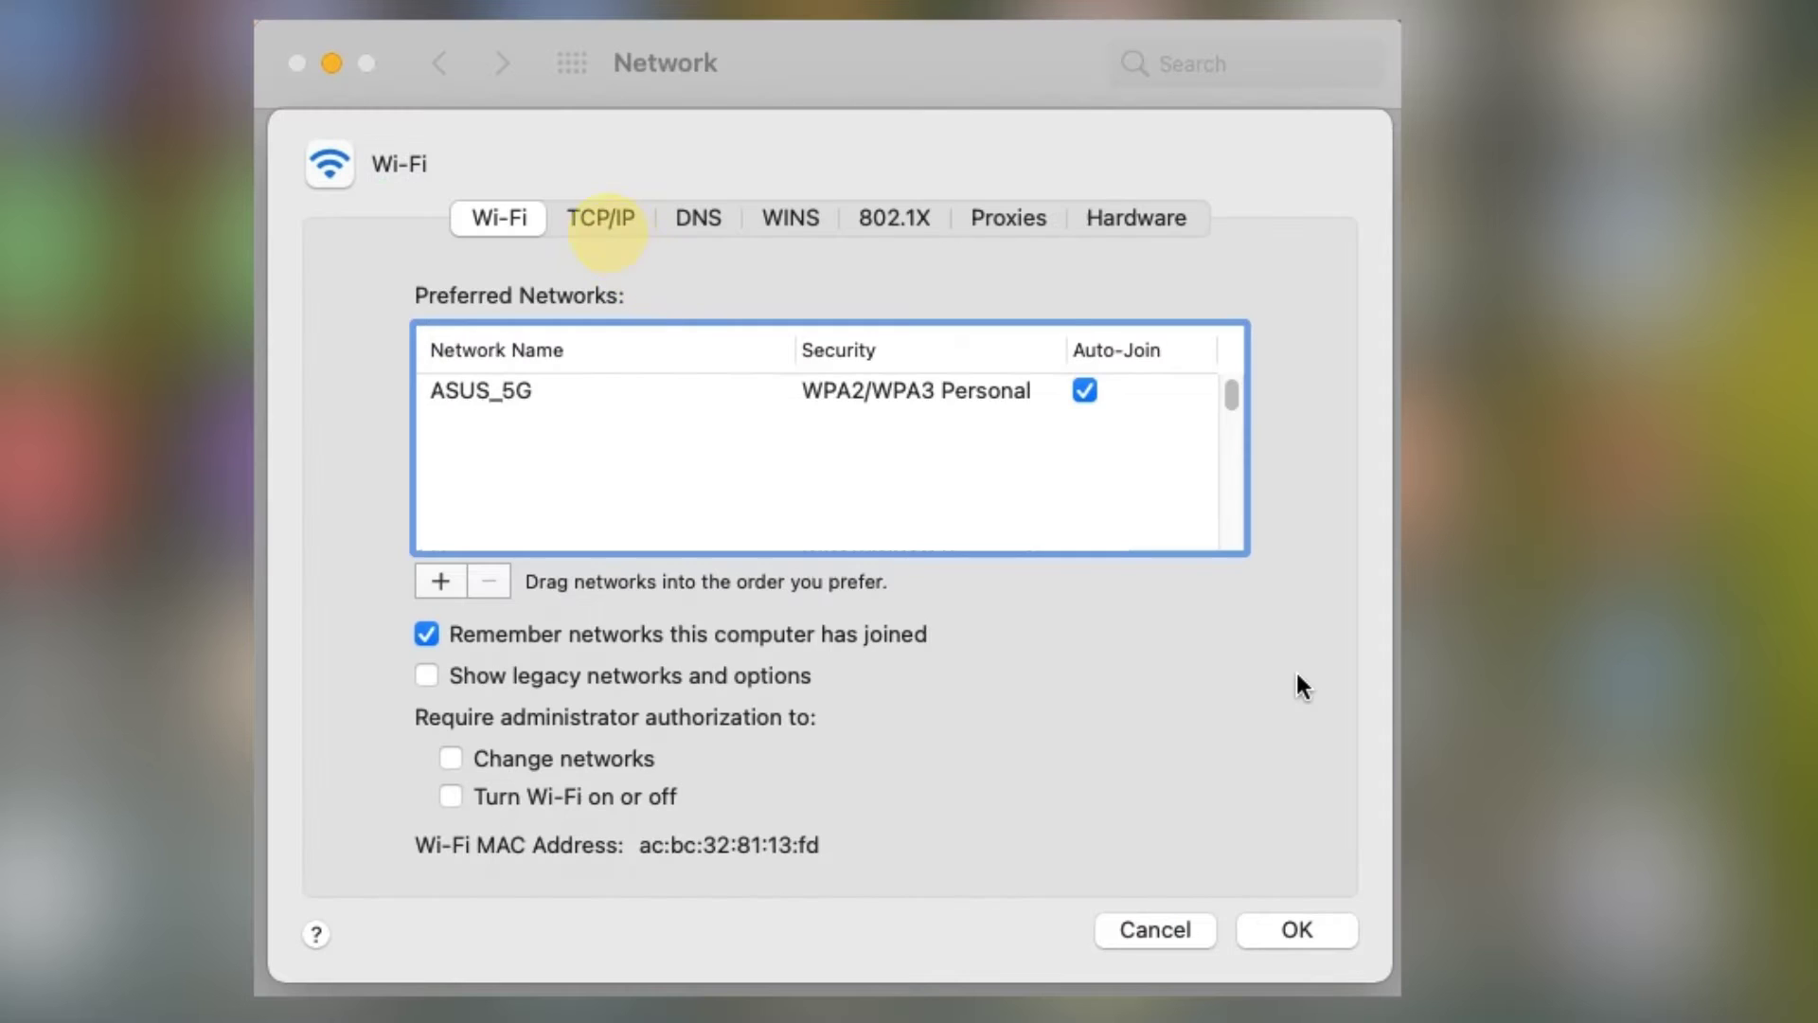
click(601, 218)
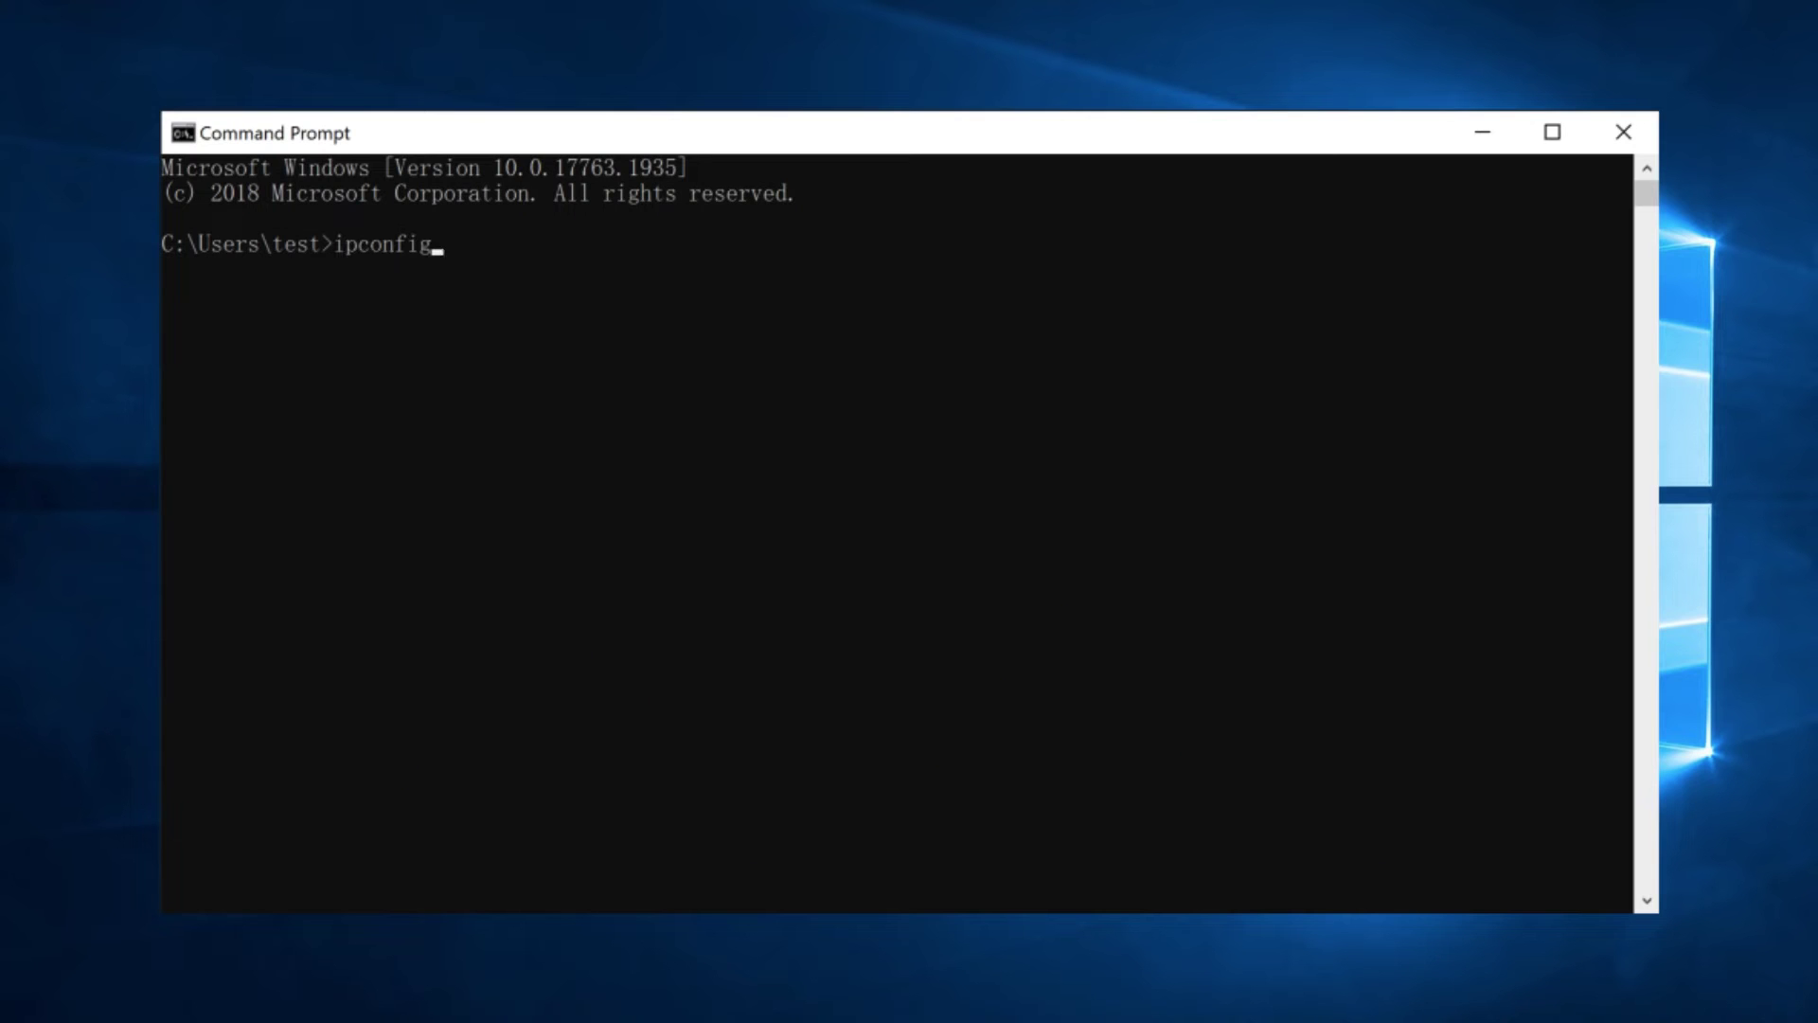
key(Return)
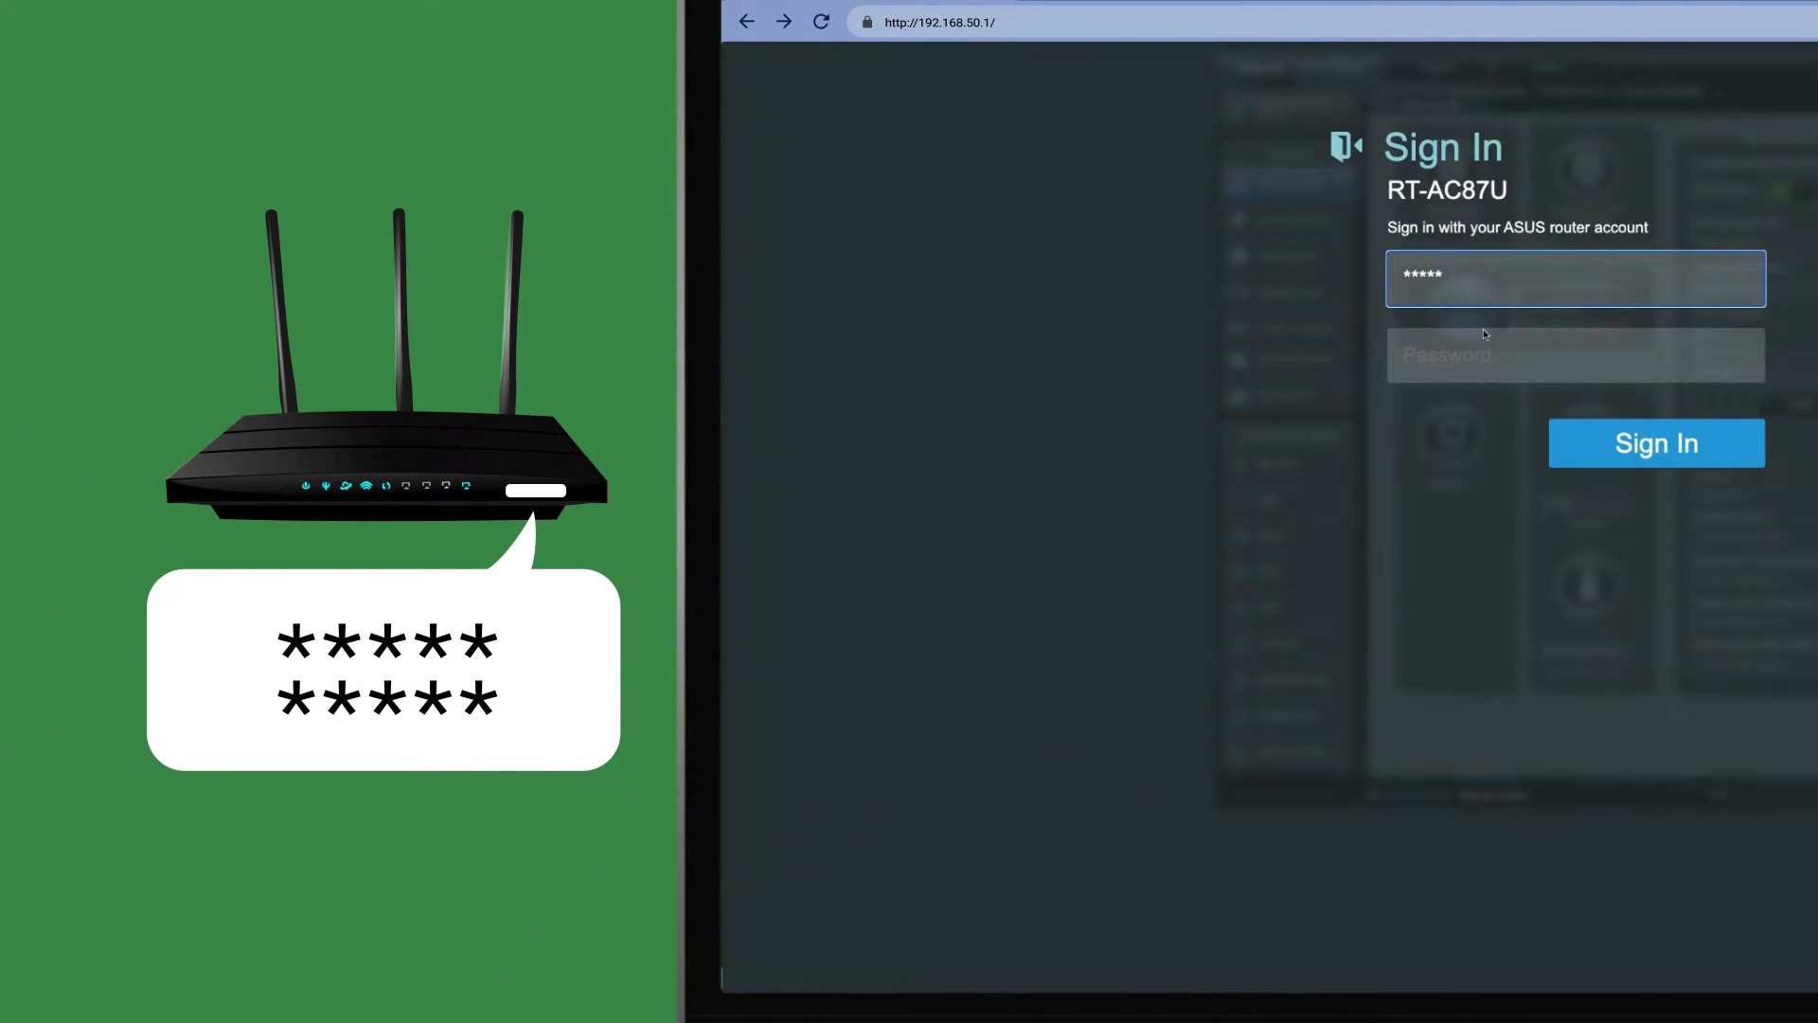
Sign in to the router and start a new OpenVPN profile under VPN Client.
click(1485, 341)
text(******)
click(1656, 444)
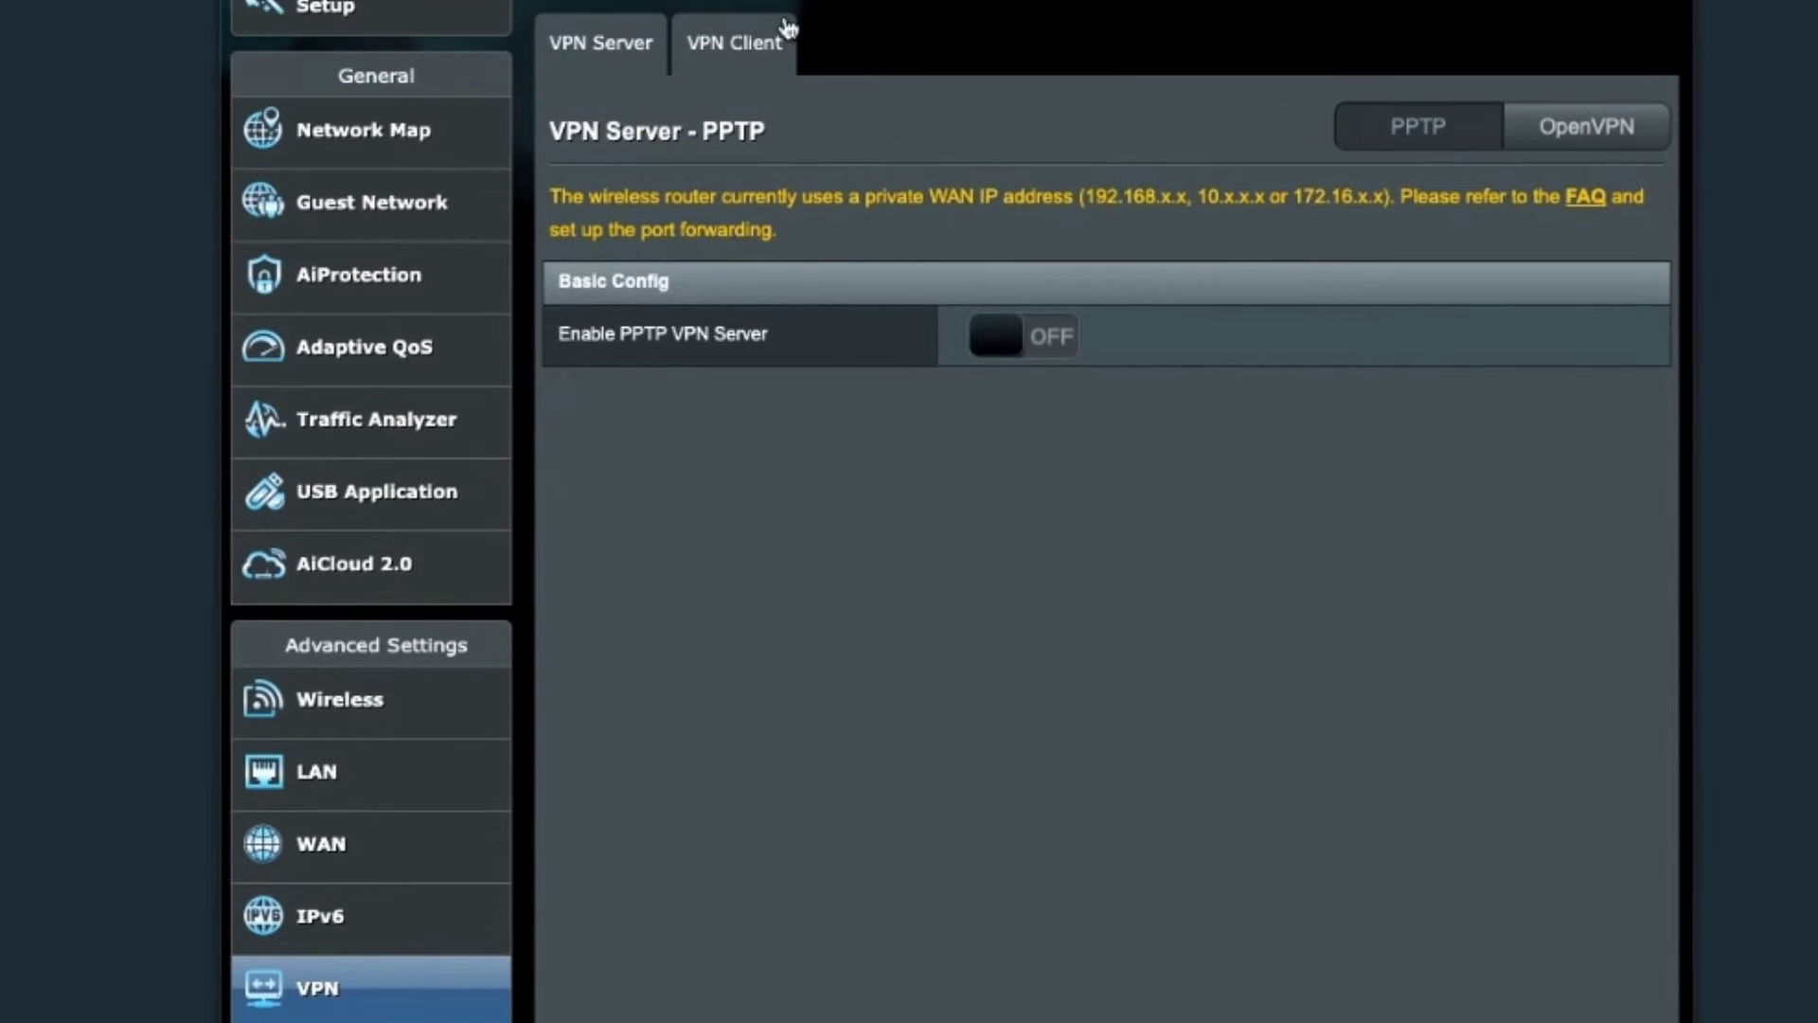
click(738, 44)
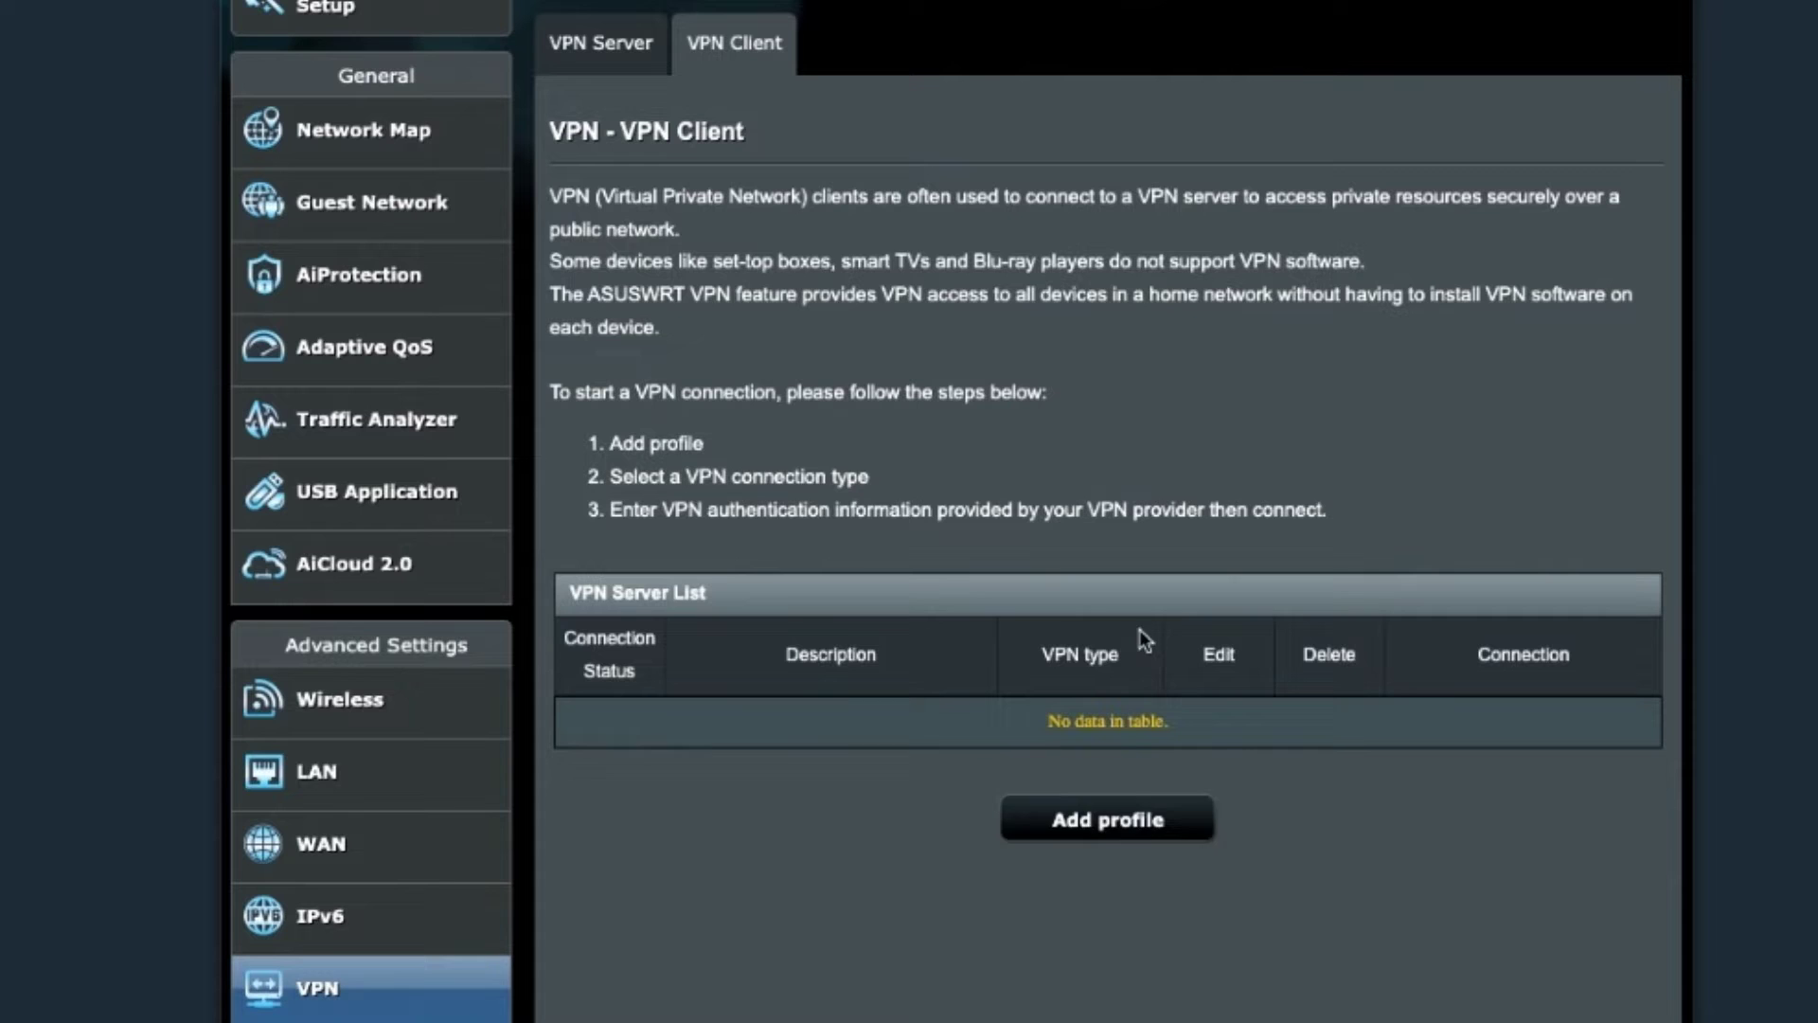
click(1126, 821)
click(960, 192)
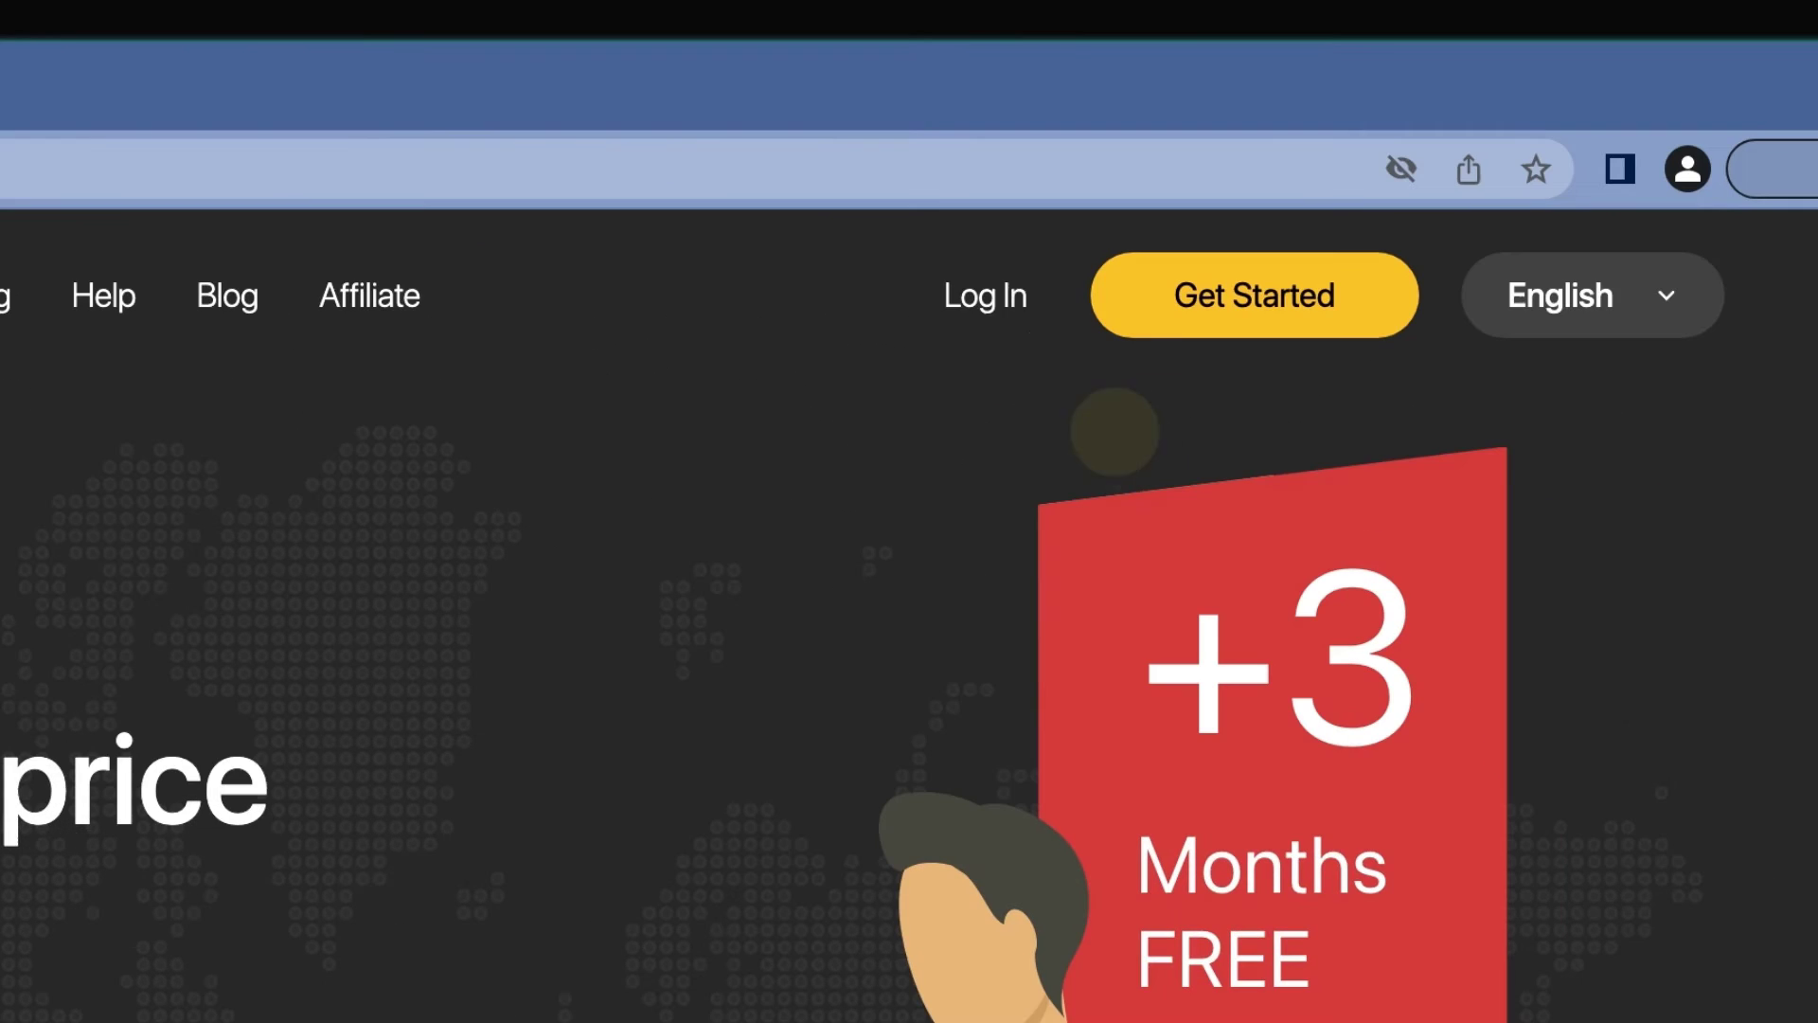
Log in to the X-VPN account and go to Download > Router.
click(986, 309)
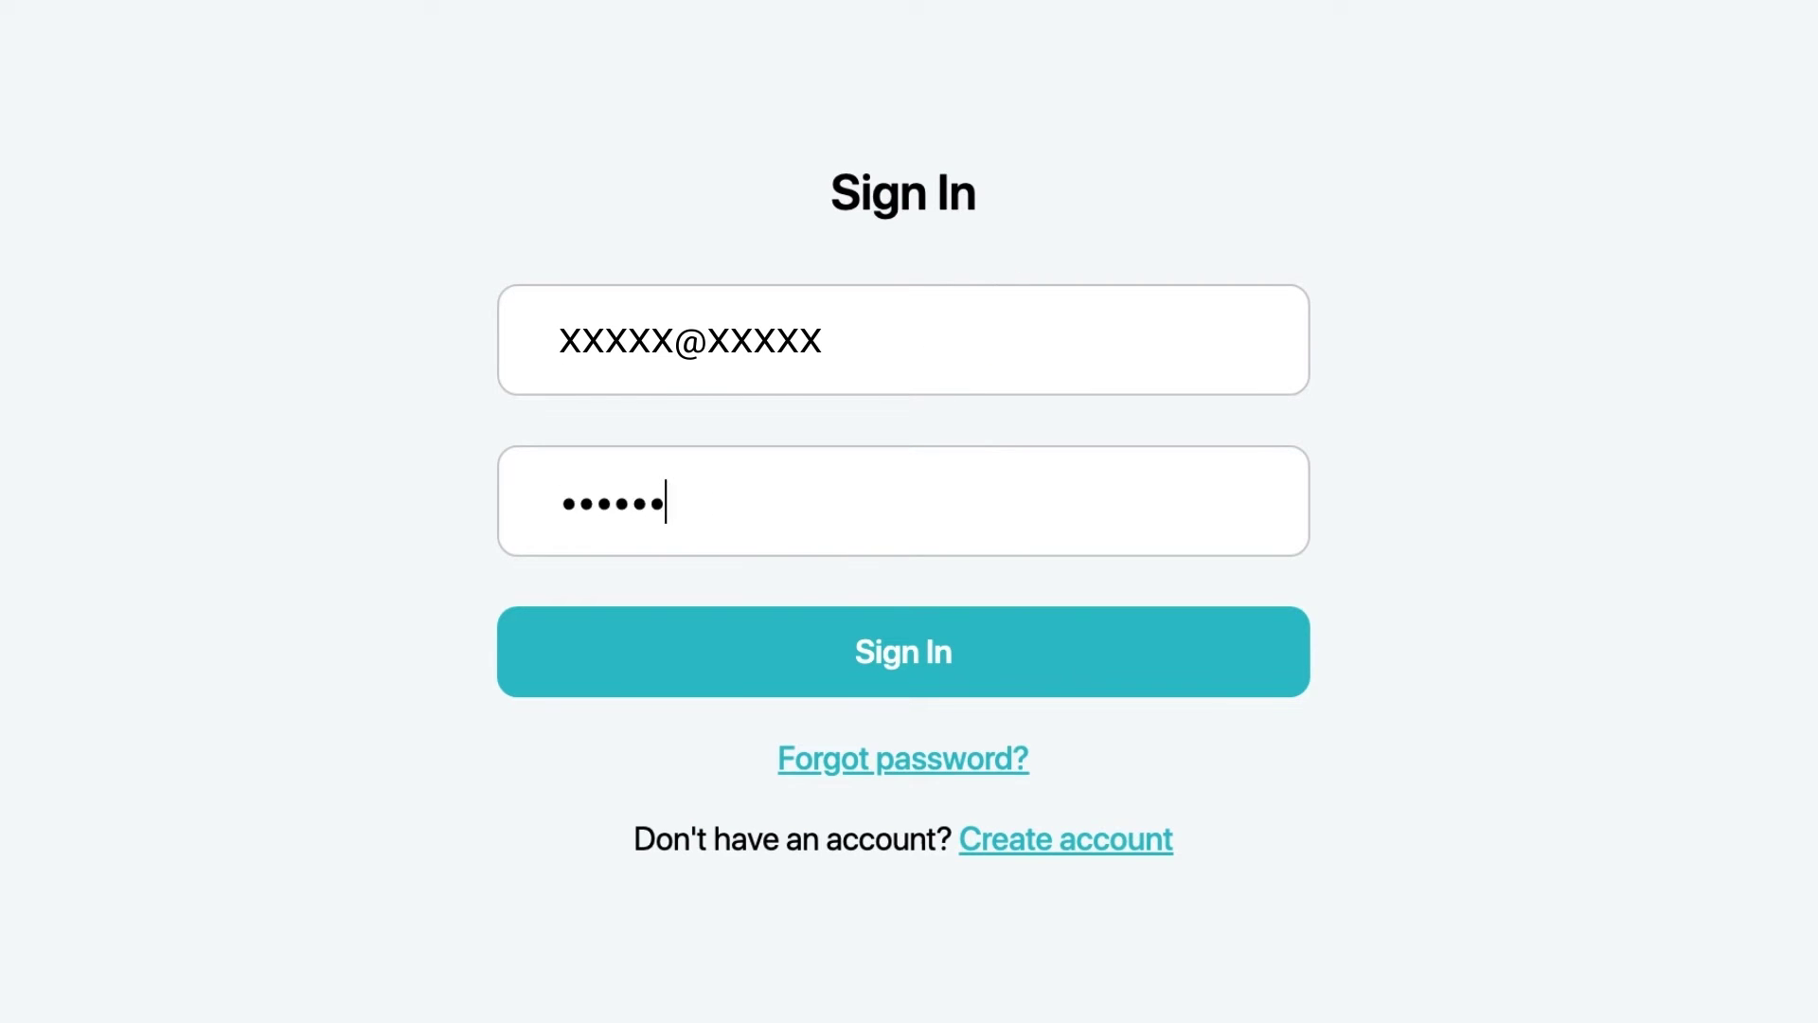
click(902, 650)
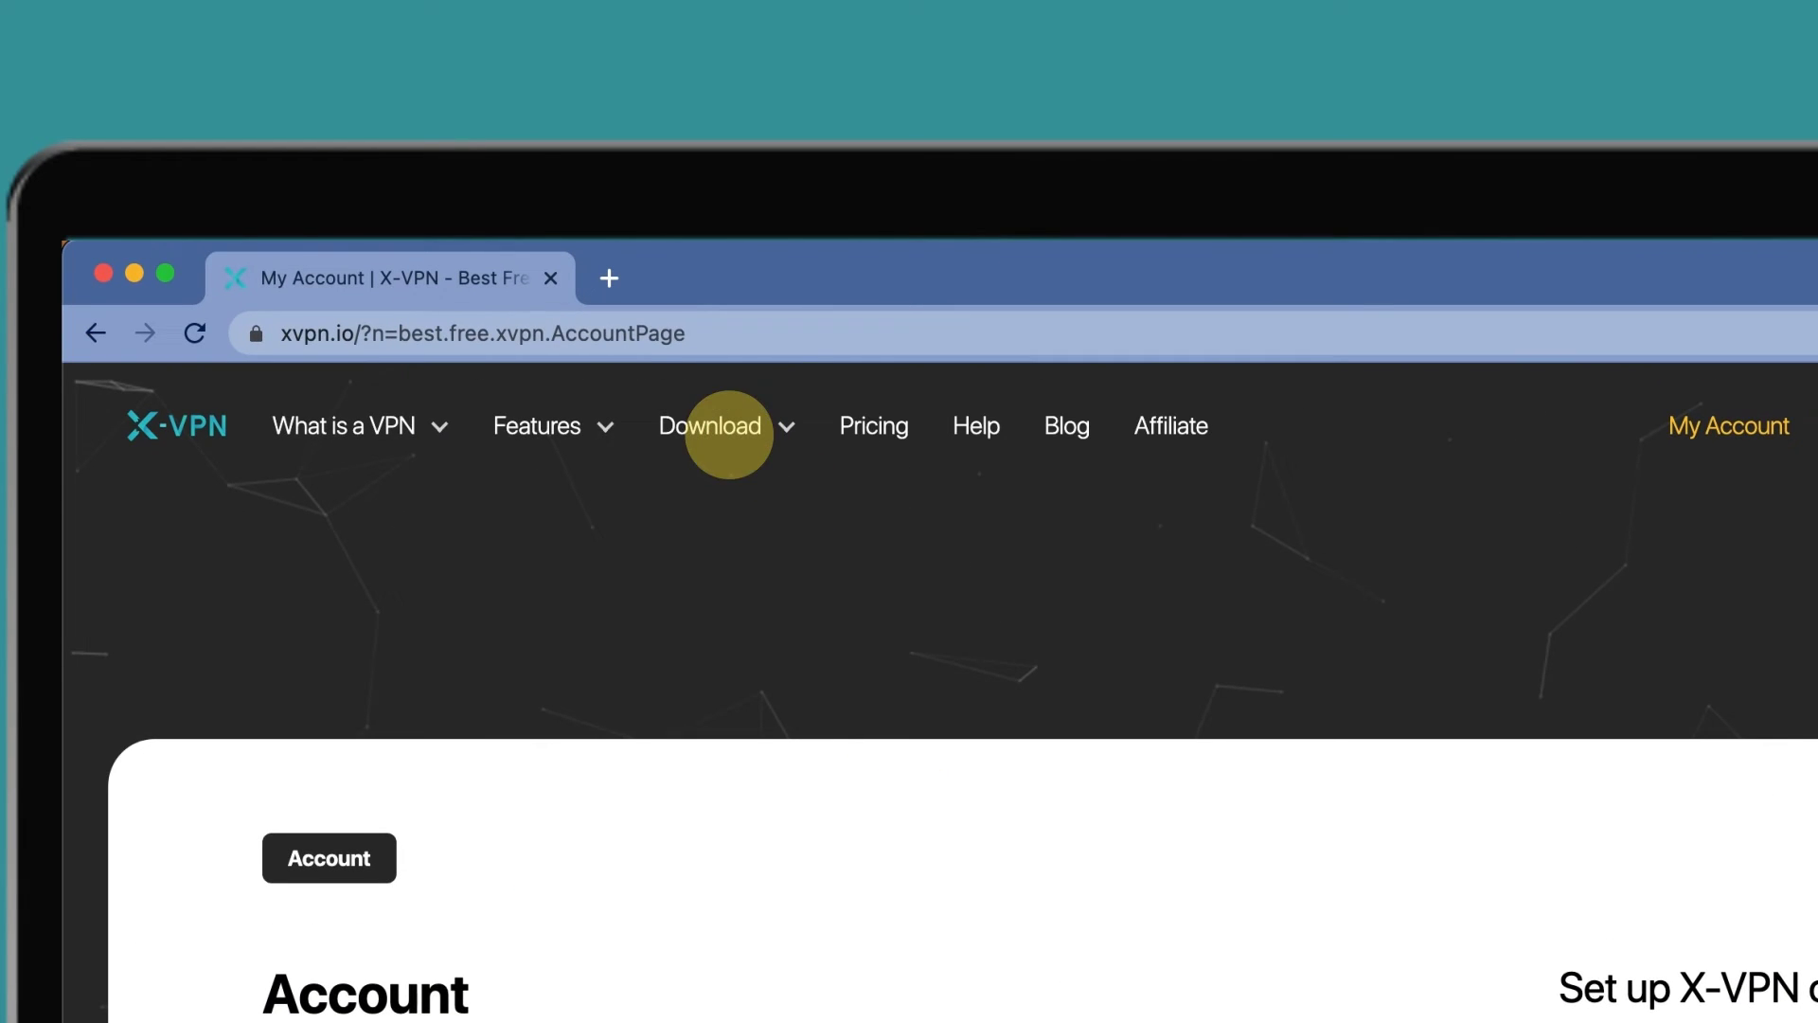
click(811, 665)
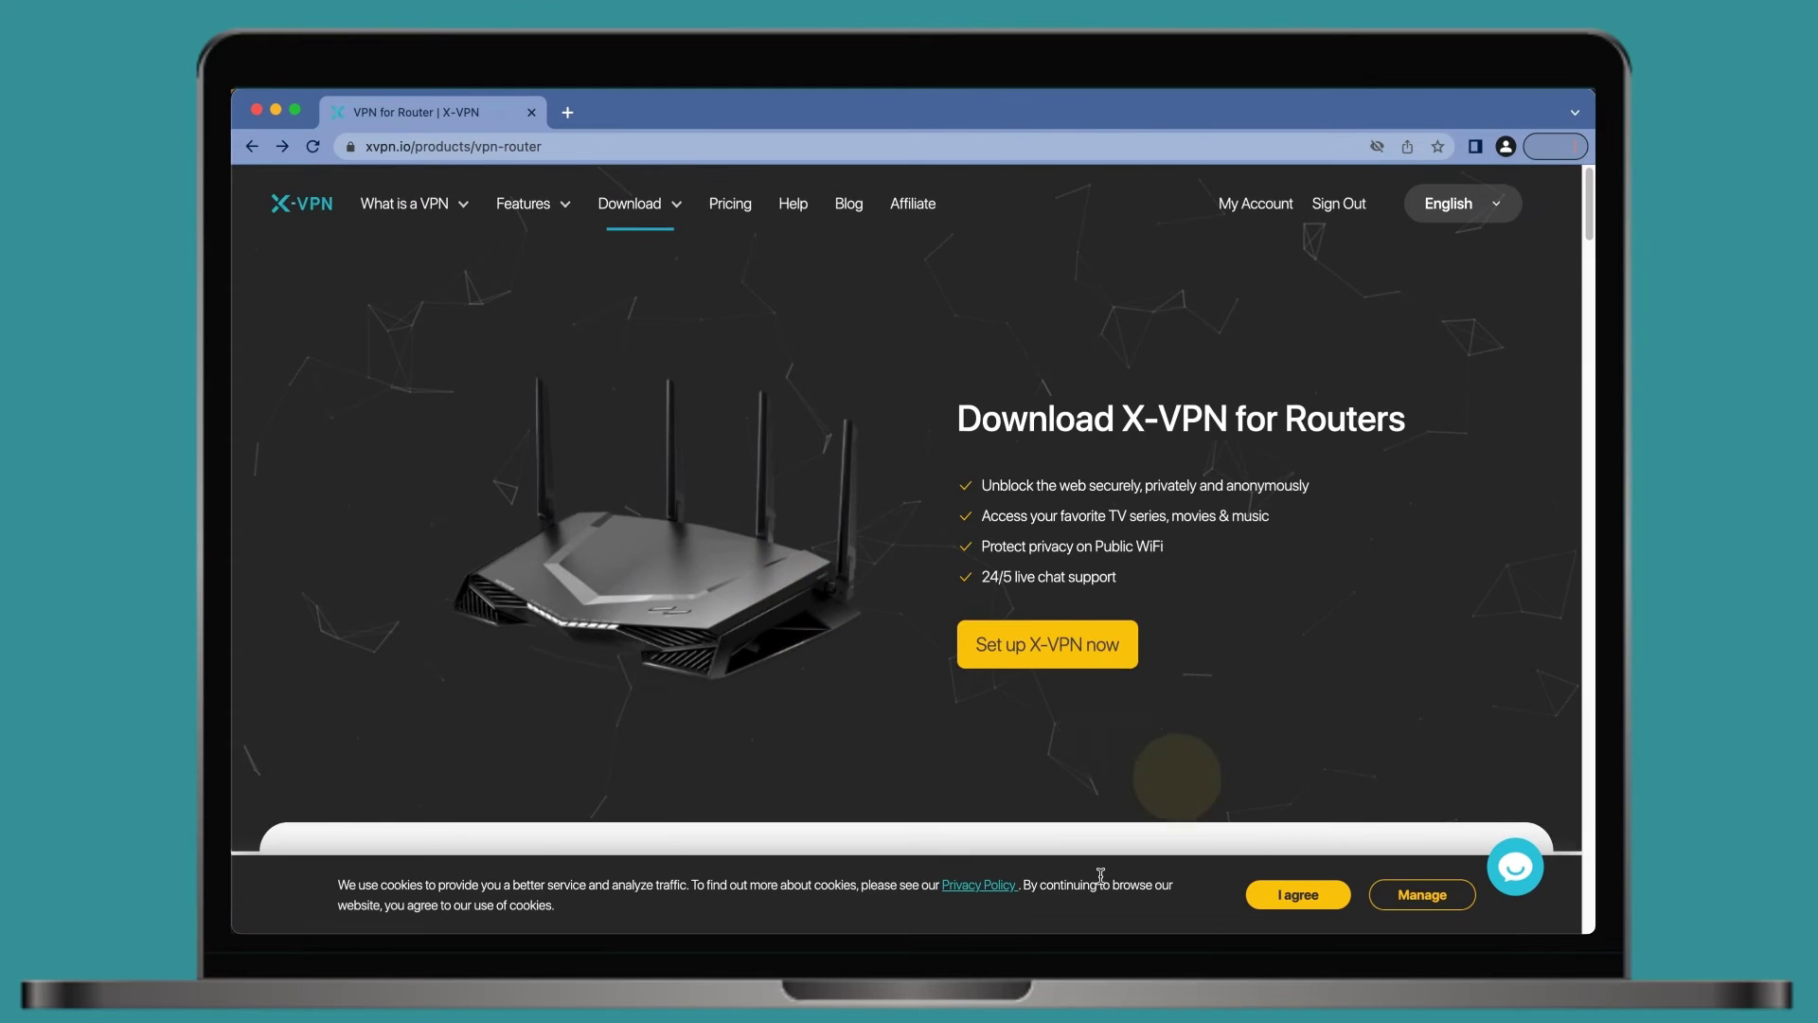
Select ASUS as the router and download the US OpenVPN file (US.ovpn).
click(1053, 656)
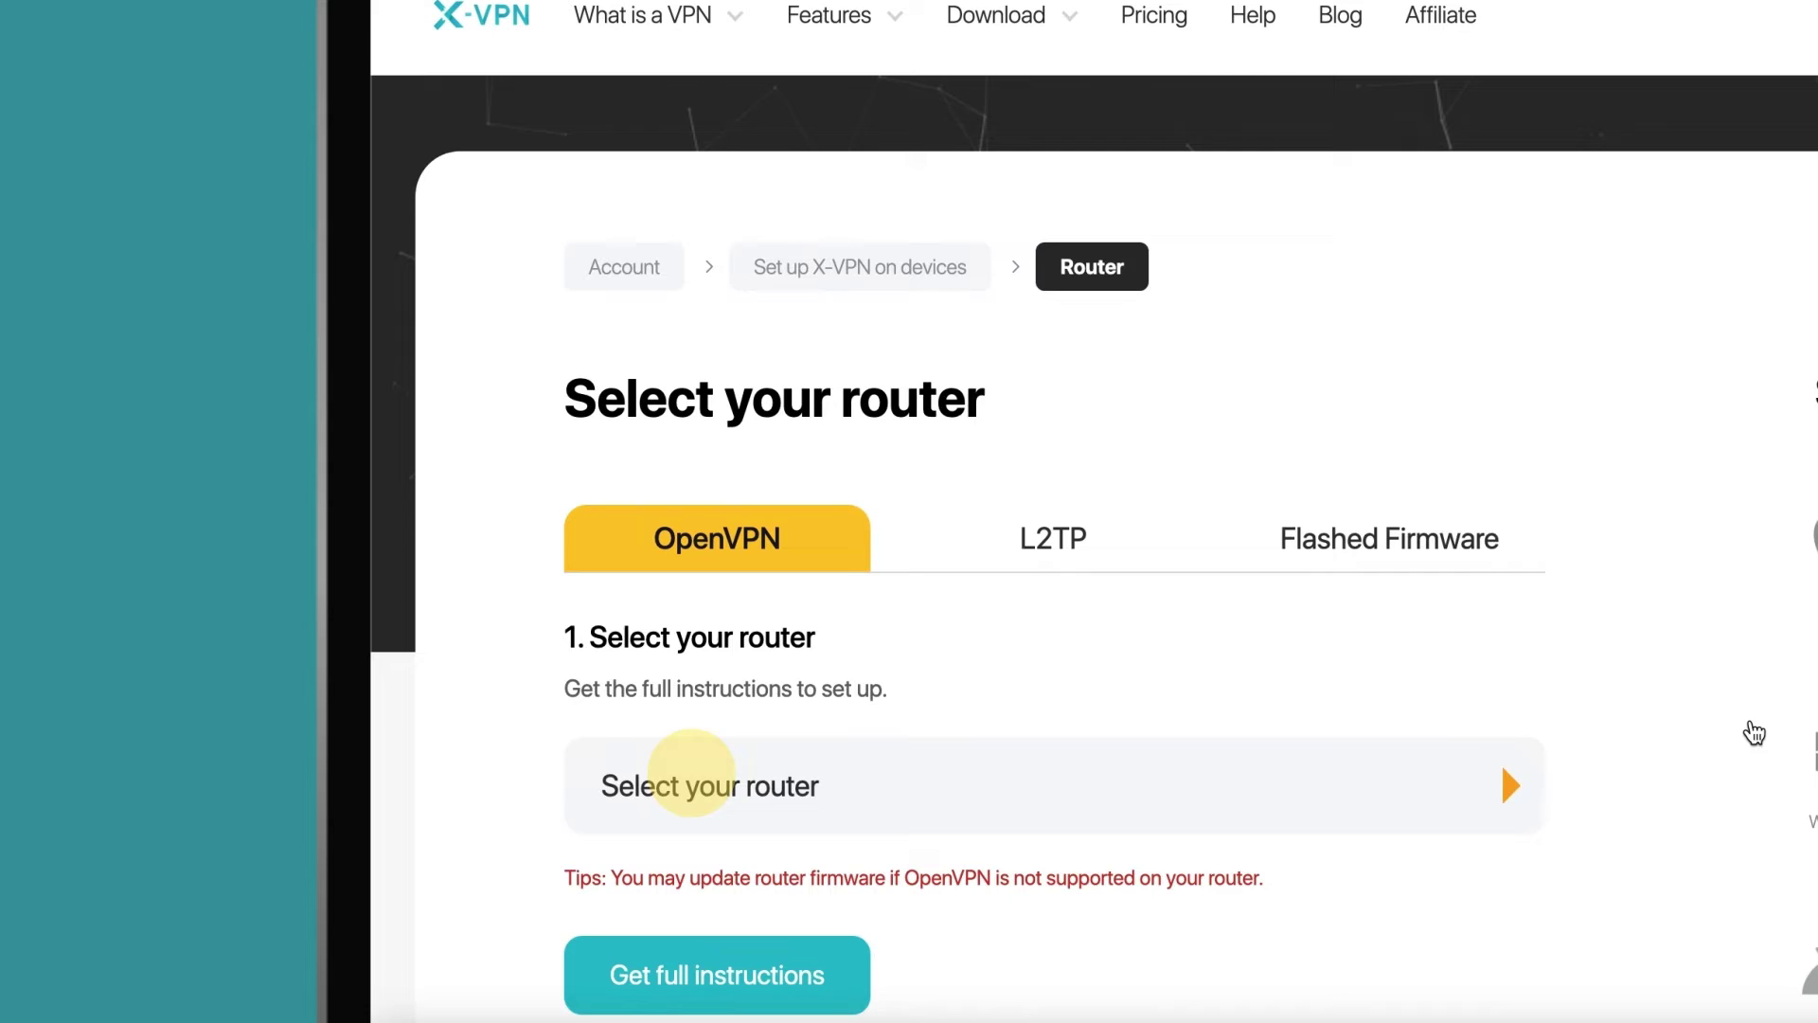
click(696, 786)
click(630, 873)
scroll(629, 872, down, 5)
scroll(1052, 569, down, 2)
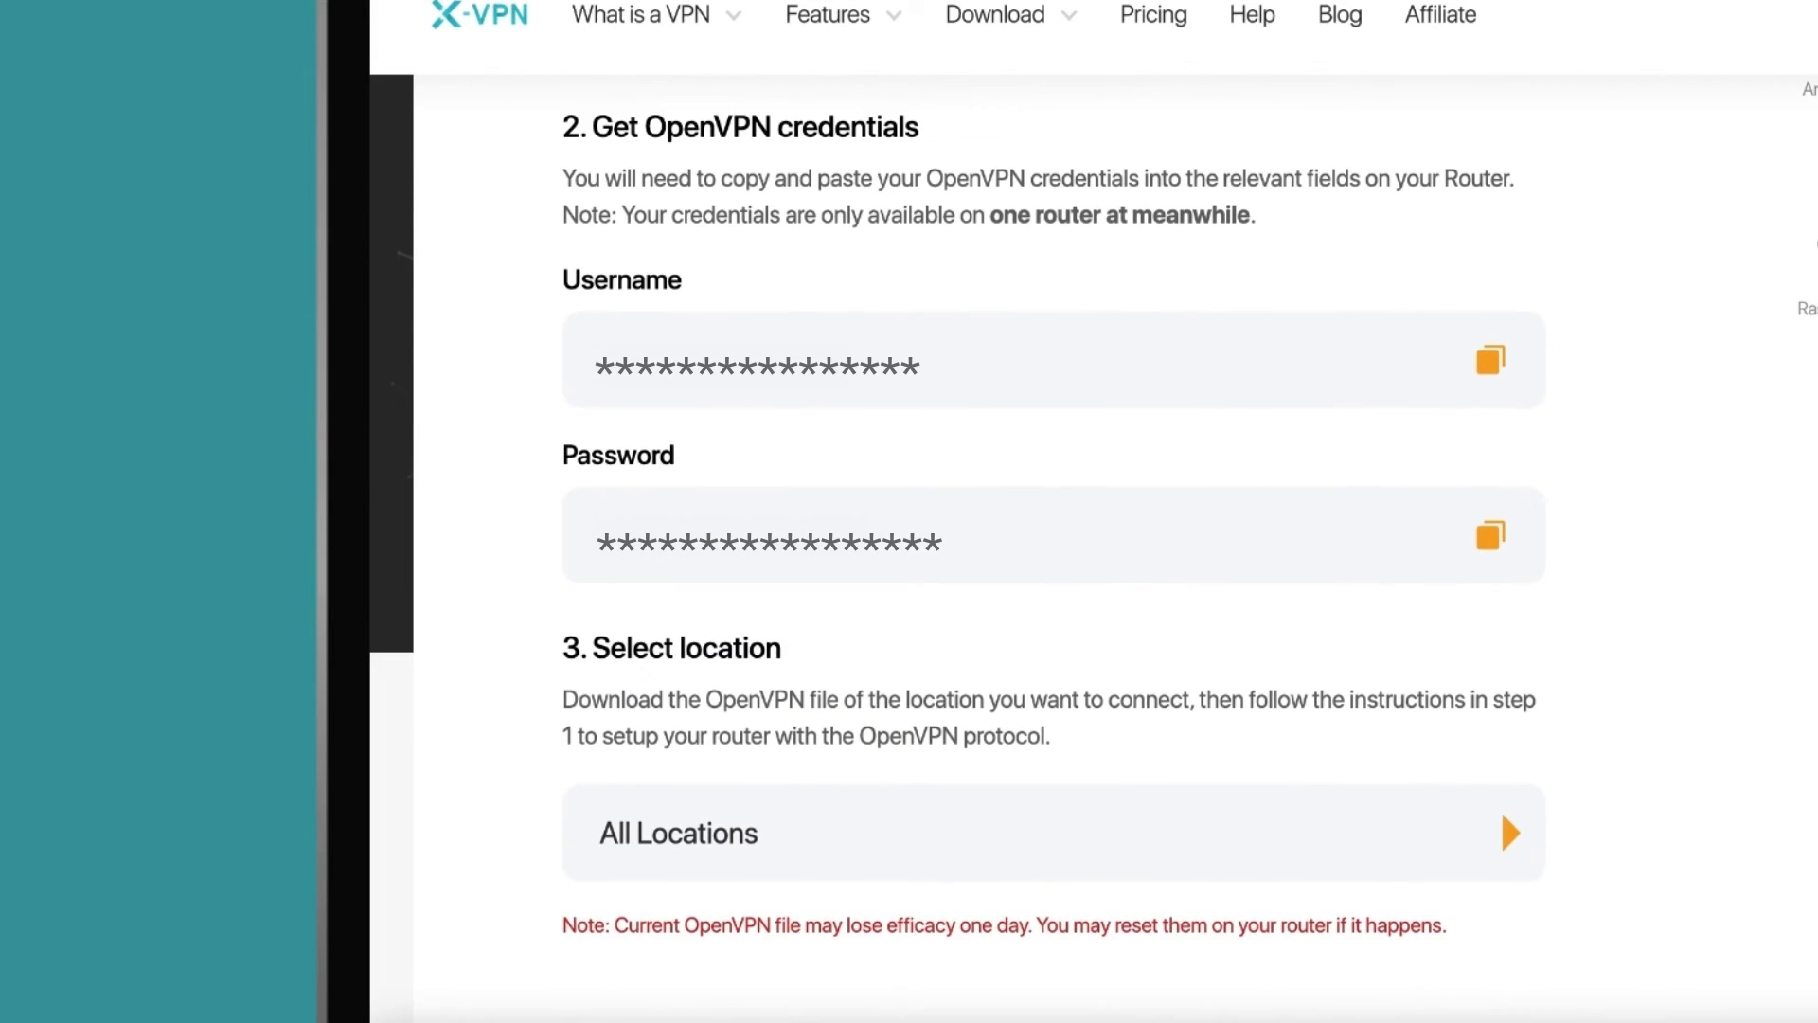
scroll(1052, 568, down, 4)
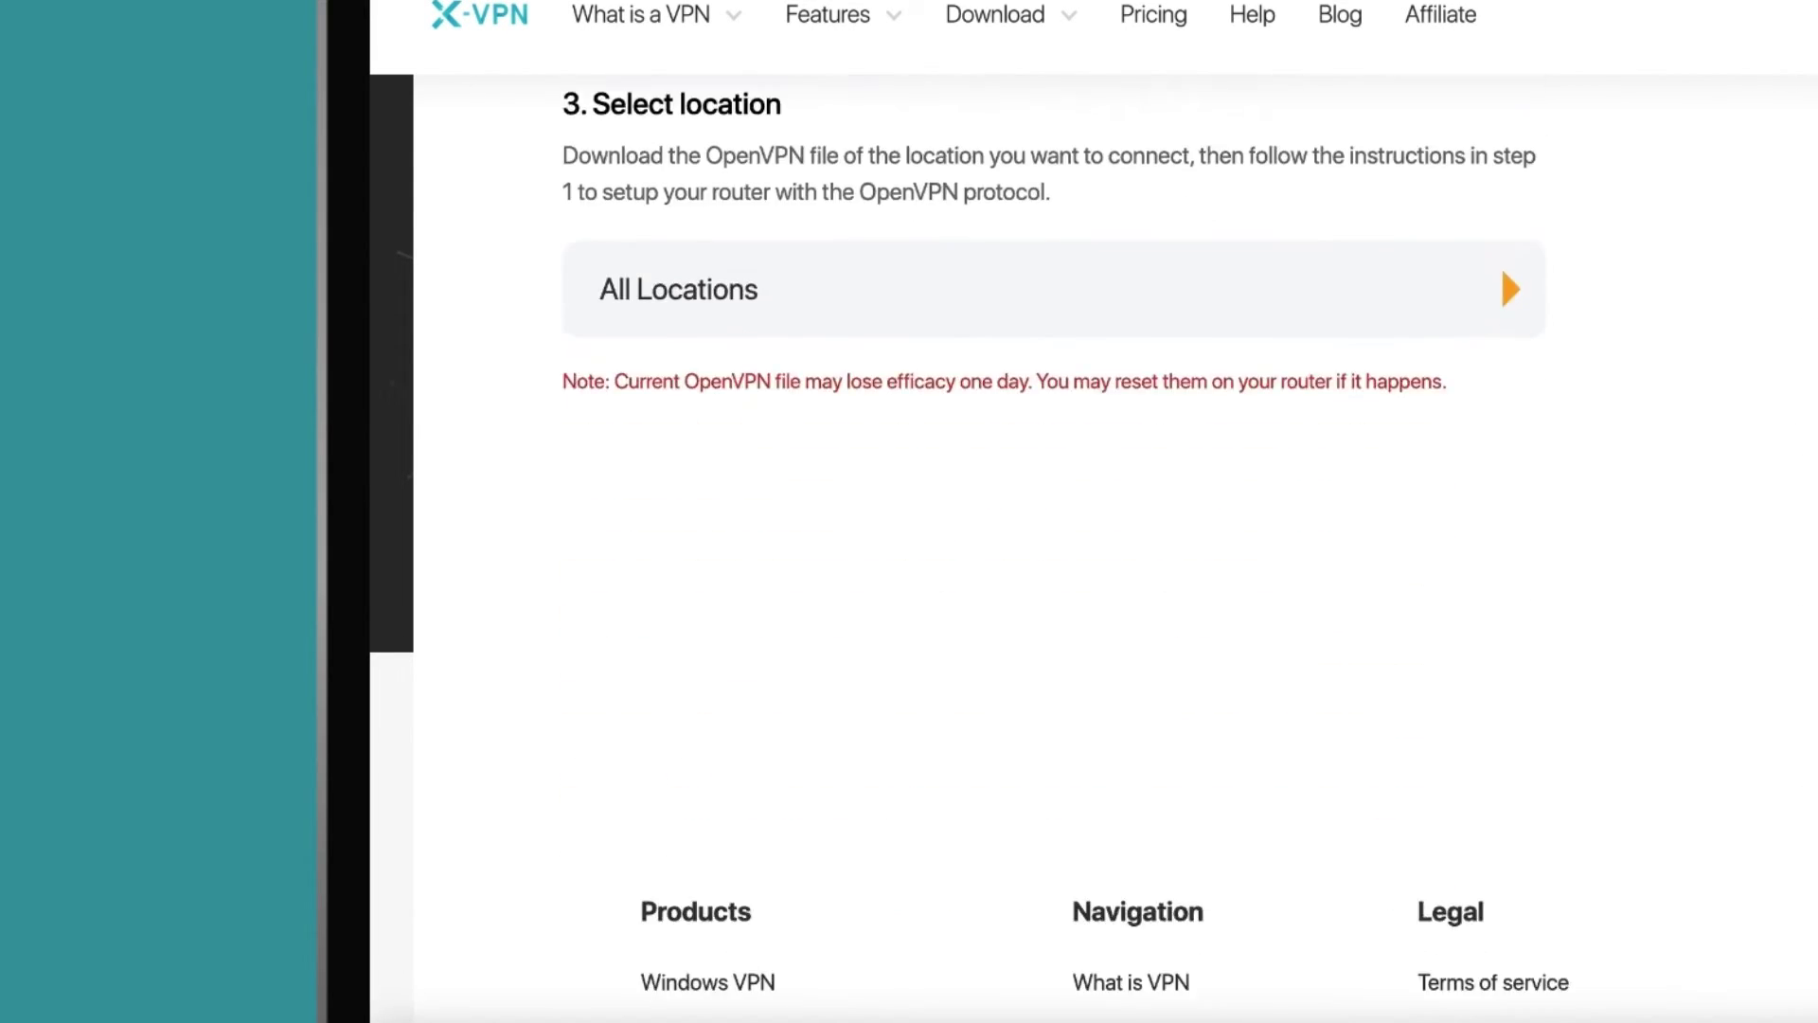
click(690, 289)
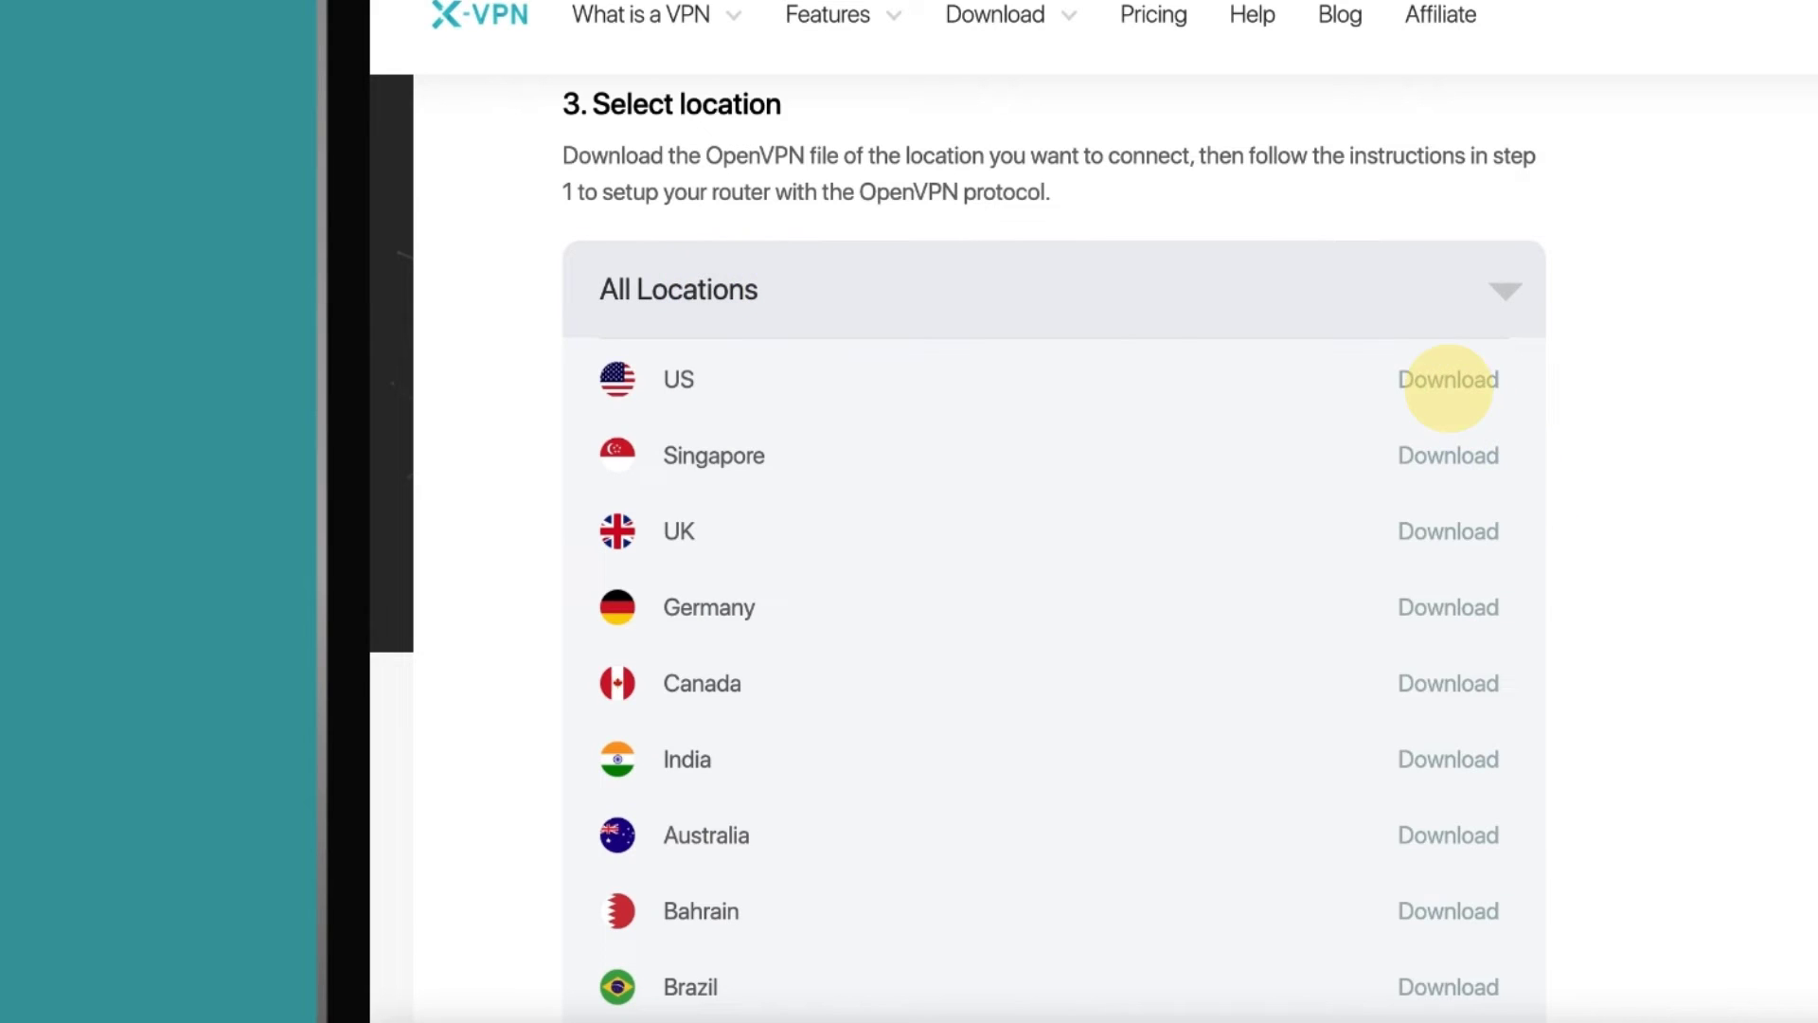
click(1441, 378)
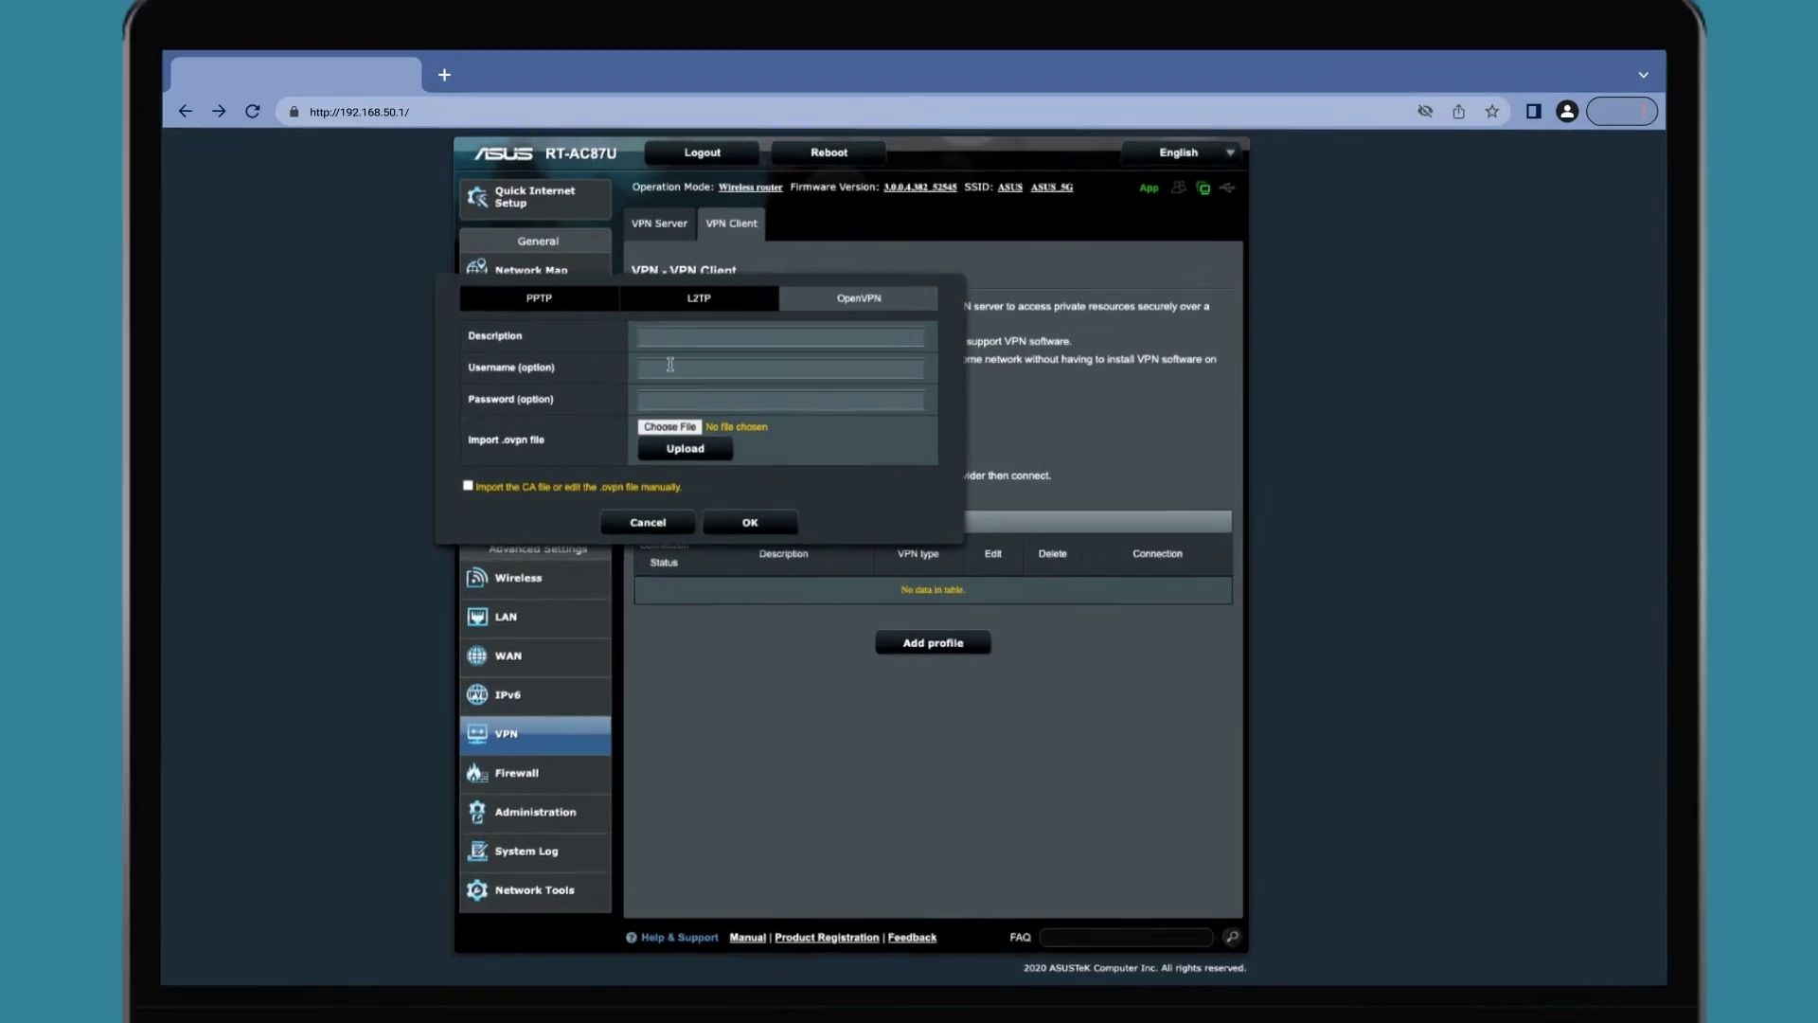
Enter the VPN username and password, and give the profile the description 'US'.
click(701, 370)
text(**********)
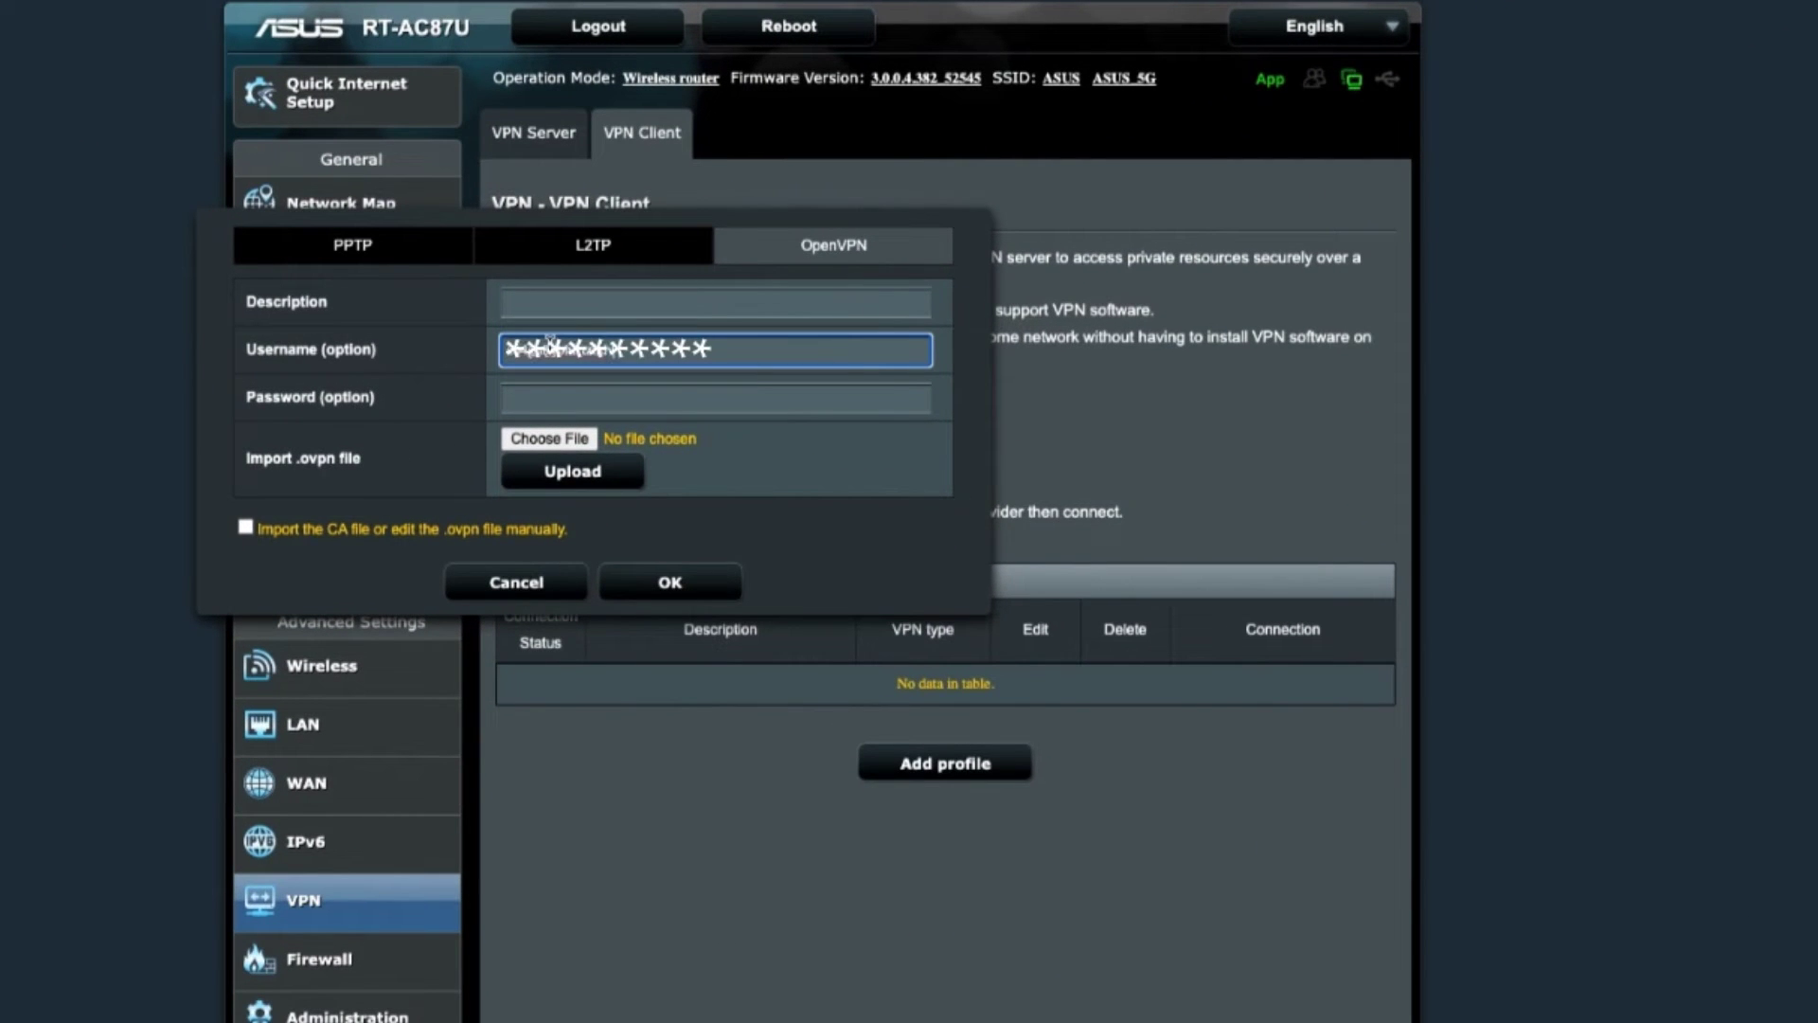
key(Tab)
text(********)
click(601, 301)
text(US)
Import US.ovpn into the profile, save it, and activate the US connection.
click(563, 439)
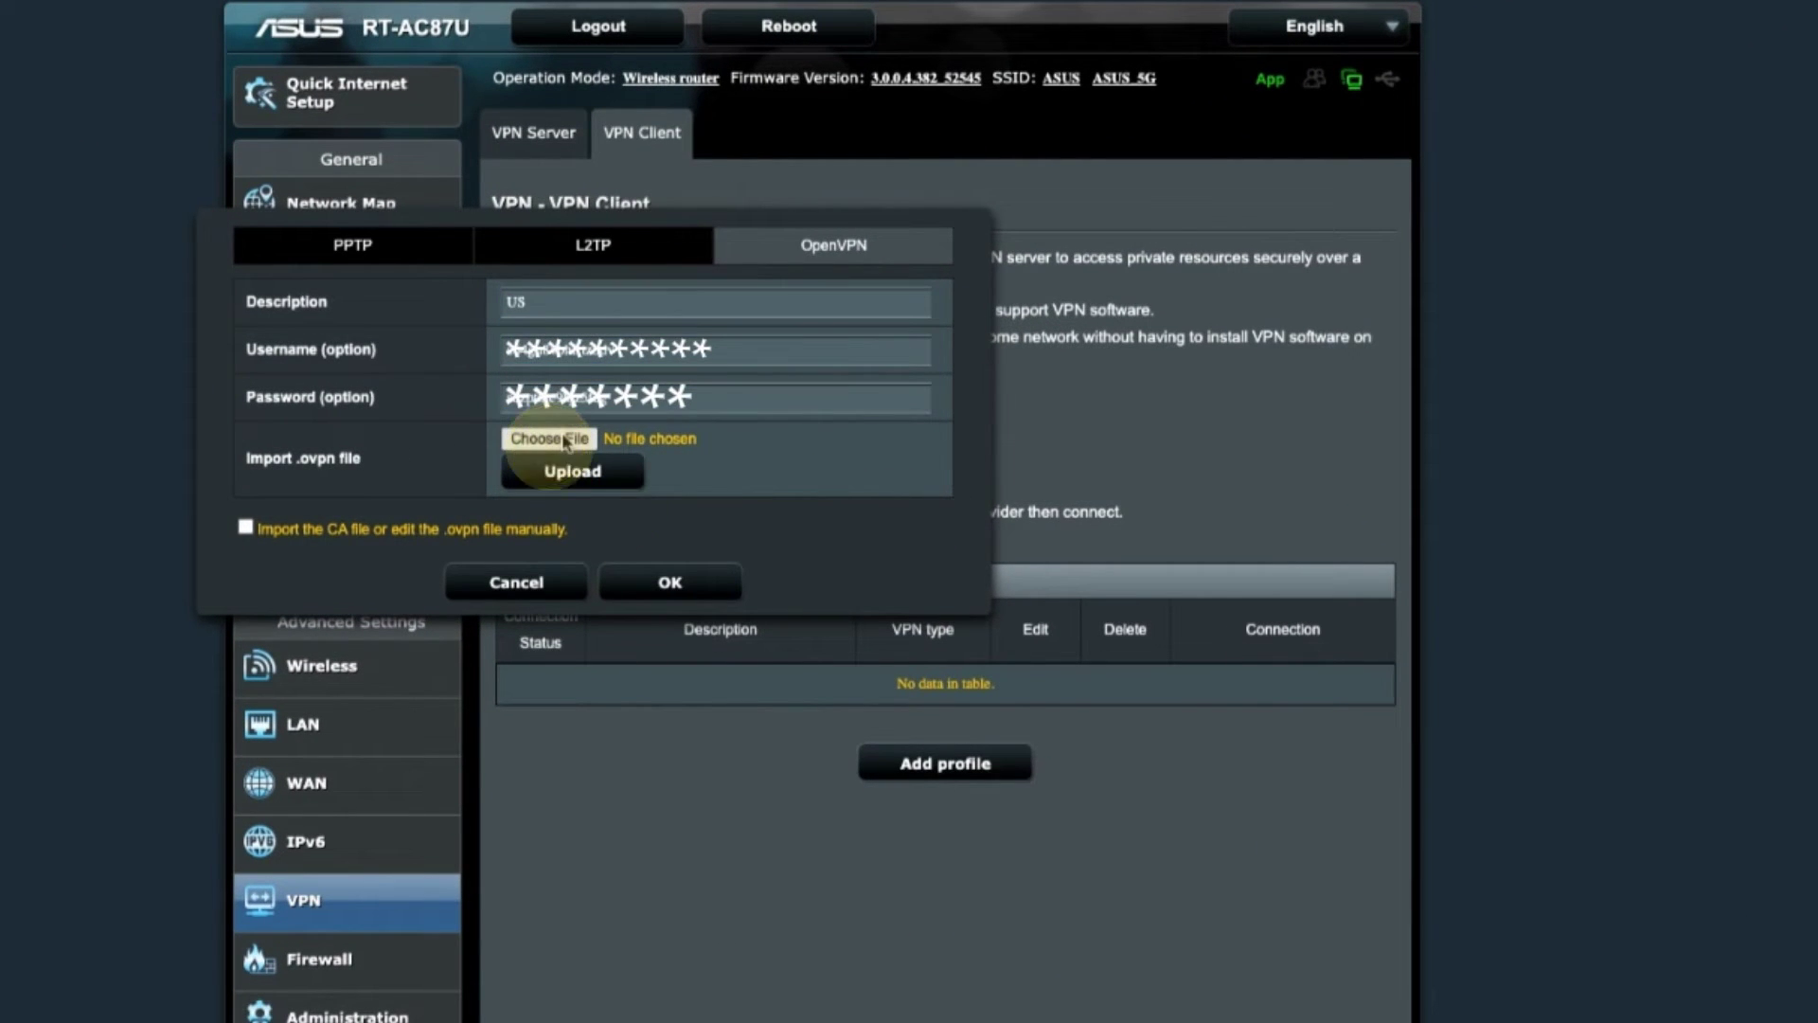
click(573, 473)
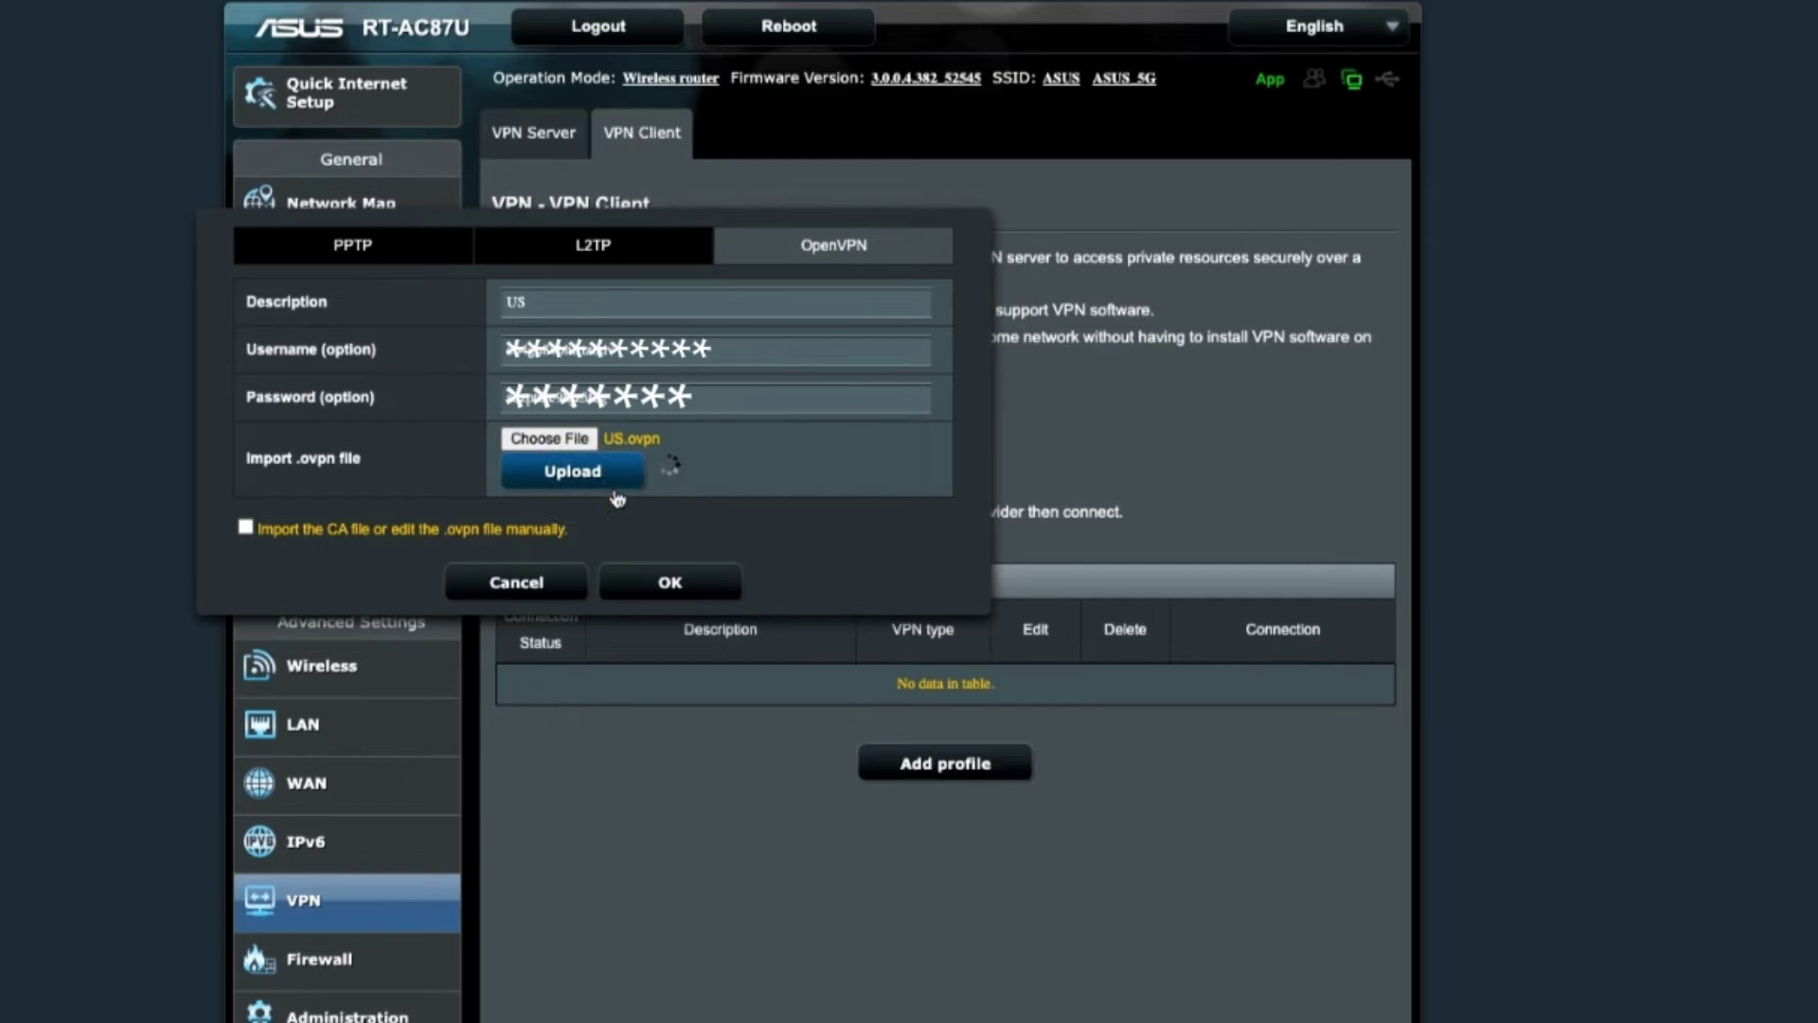
click(670, 580)
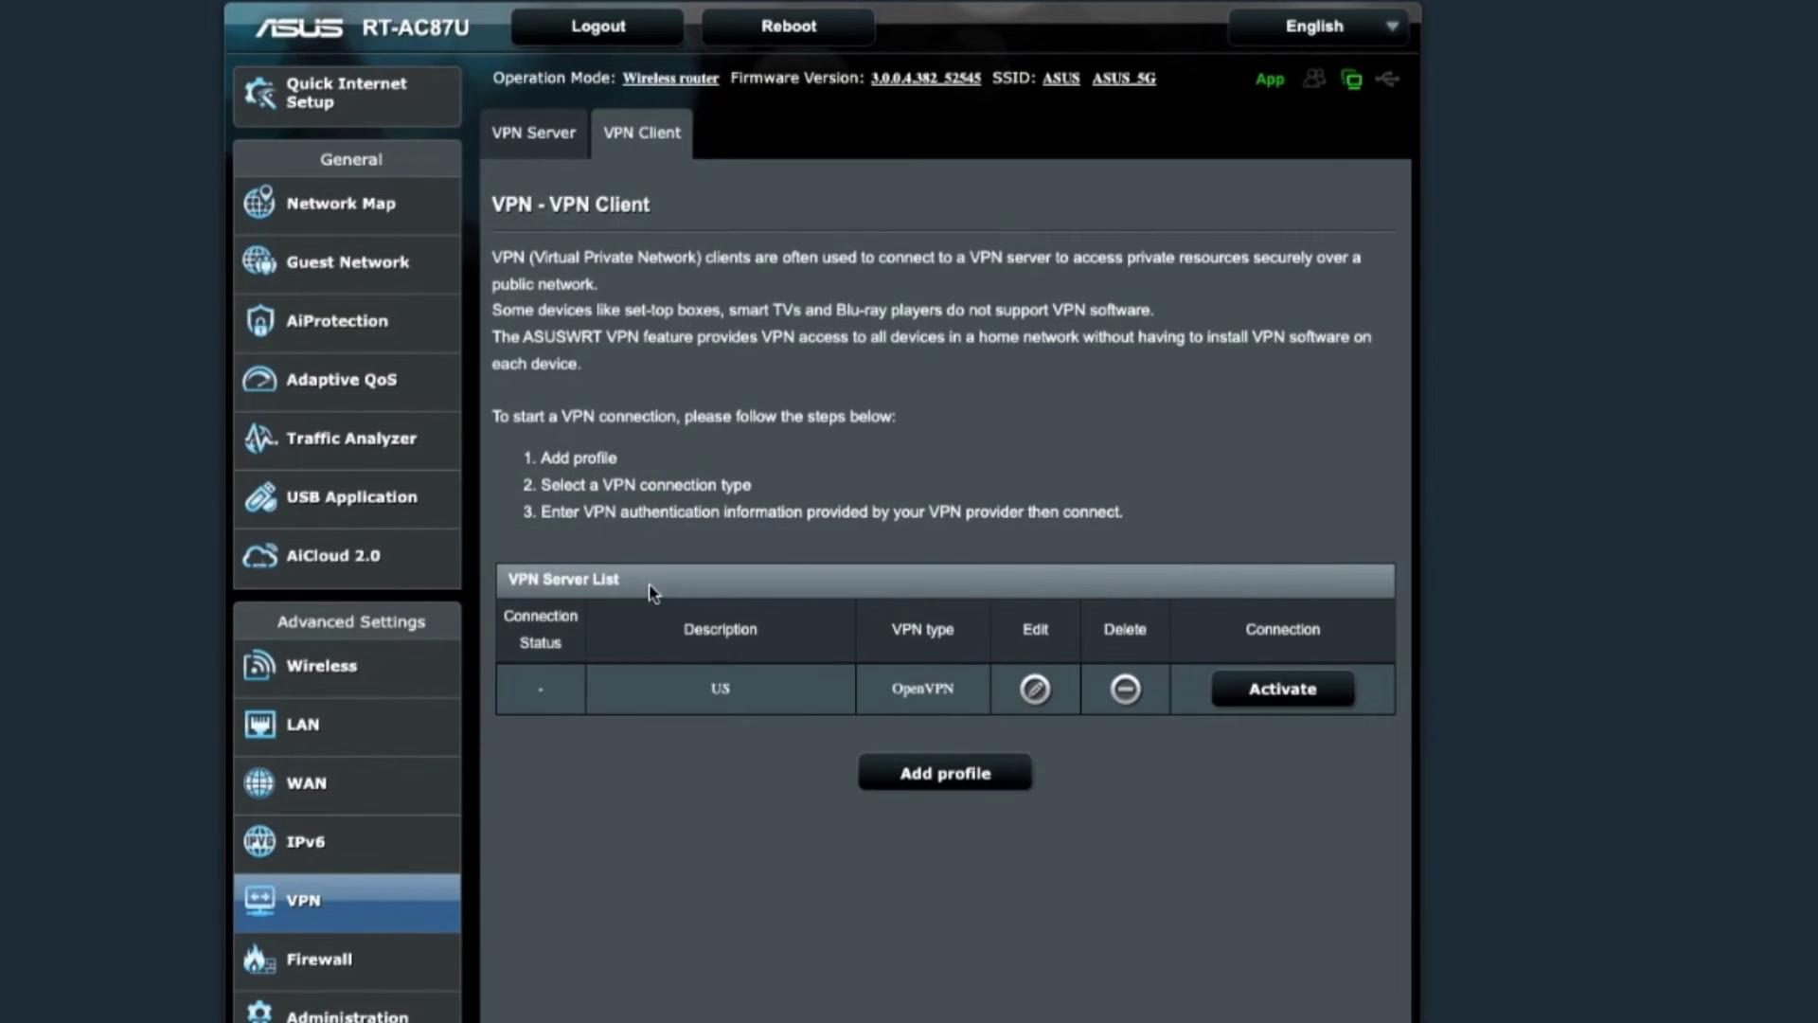
click(1275, 692)
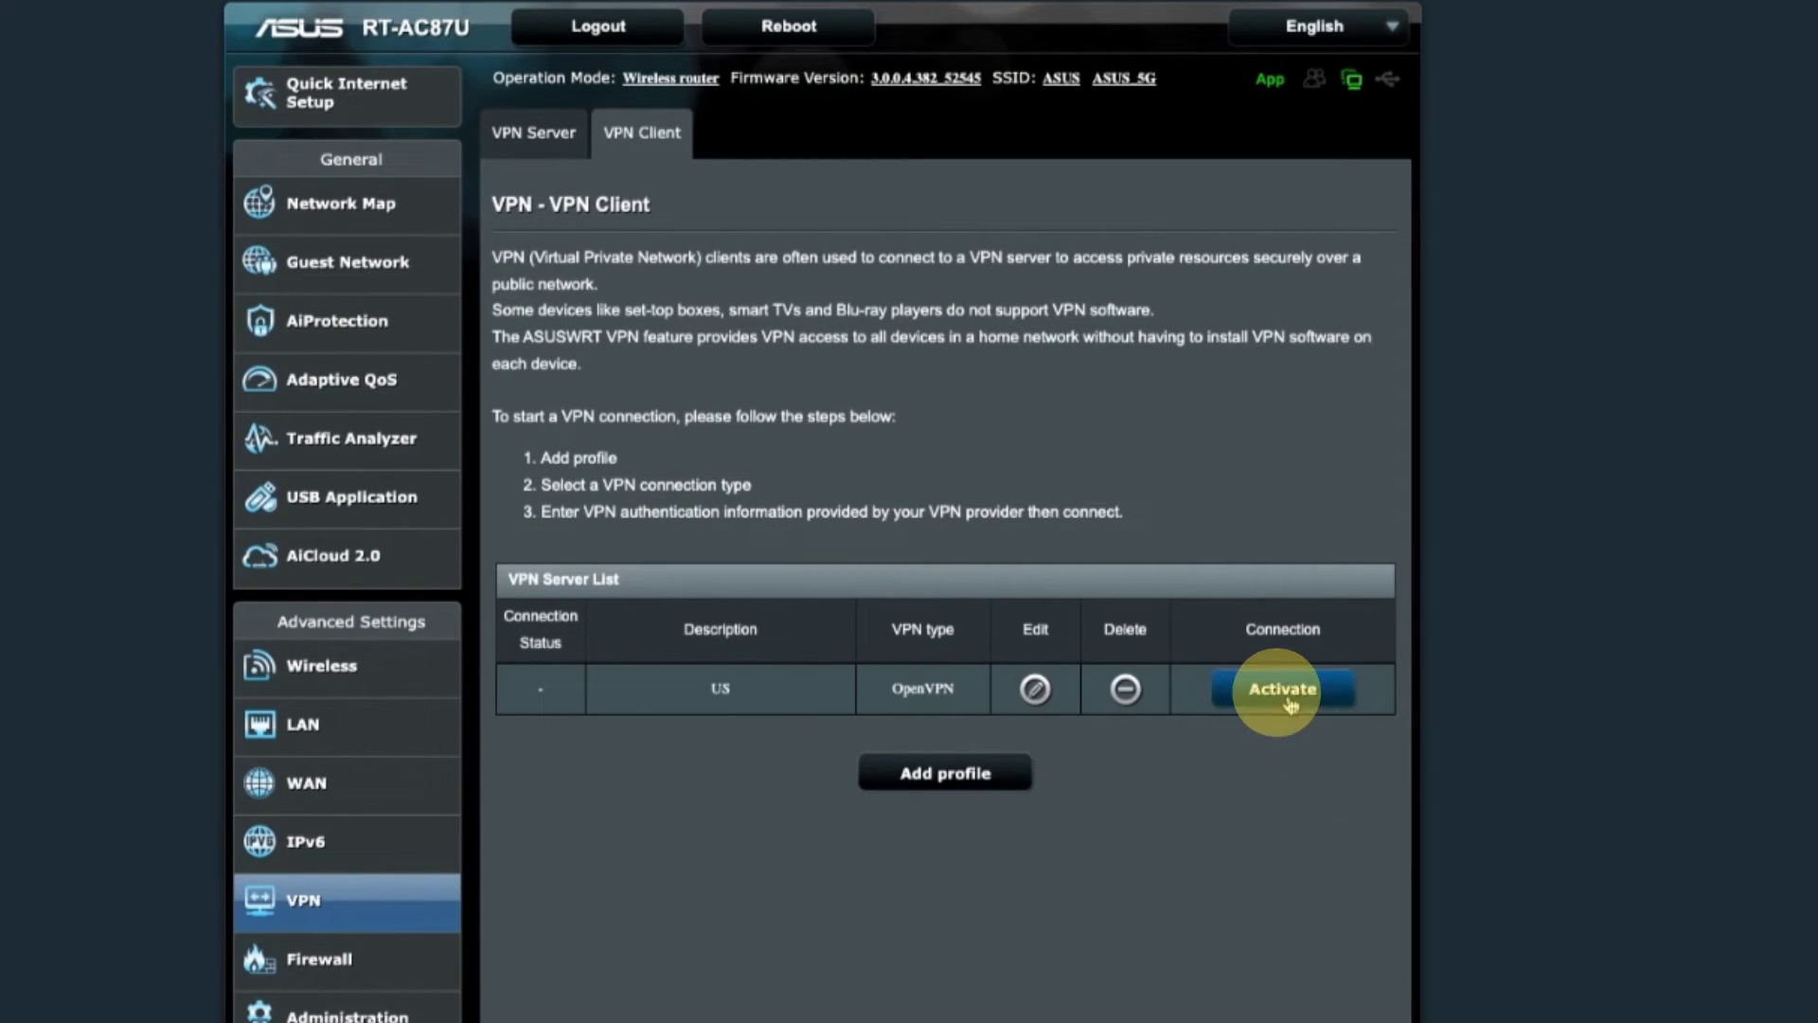